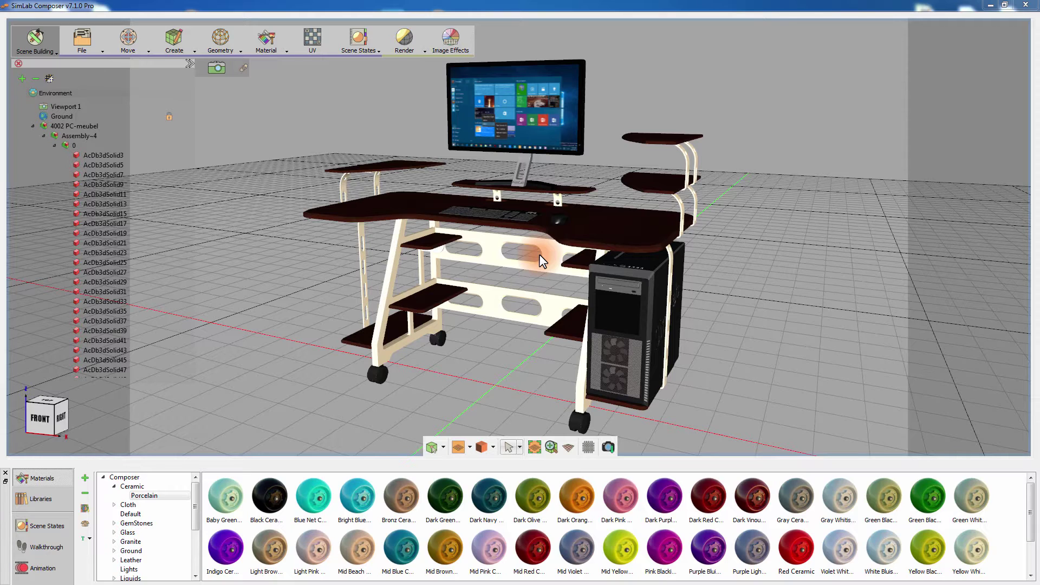
Step: Create a cylinder at centre 0 0 0 with a radius of 0.1 and a height of 0.3
left_click_drag(538, 255, 473, 197)
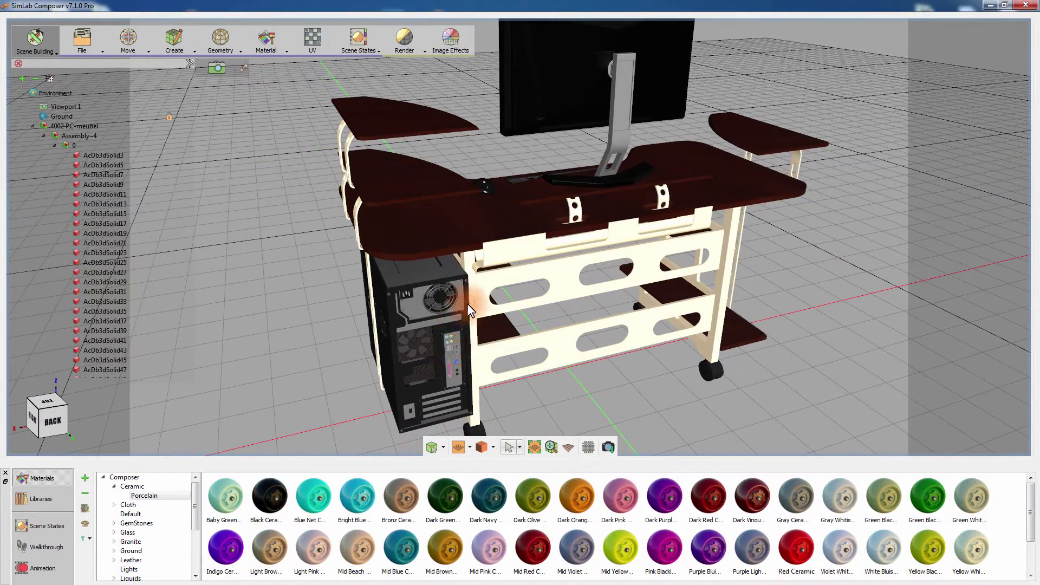
left_click_drag(464, 290, 476, 262)
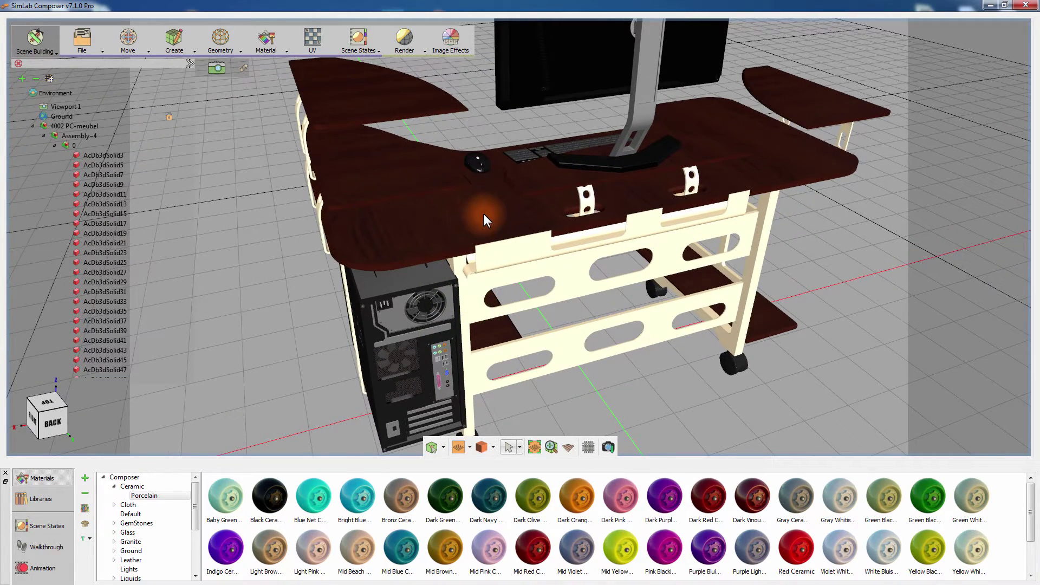
left_click_drag(483, 214, 717, 183)
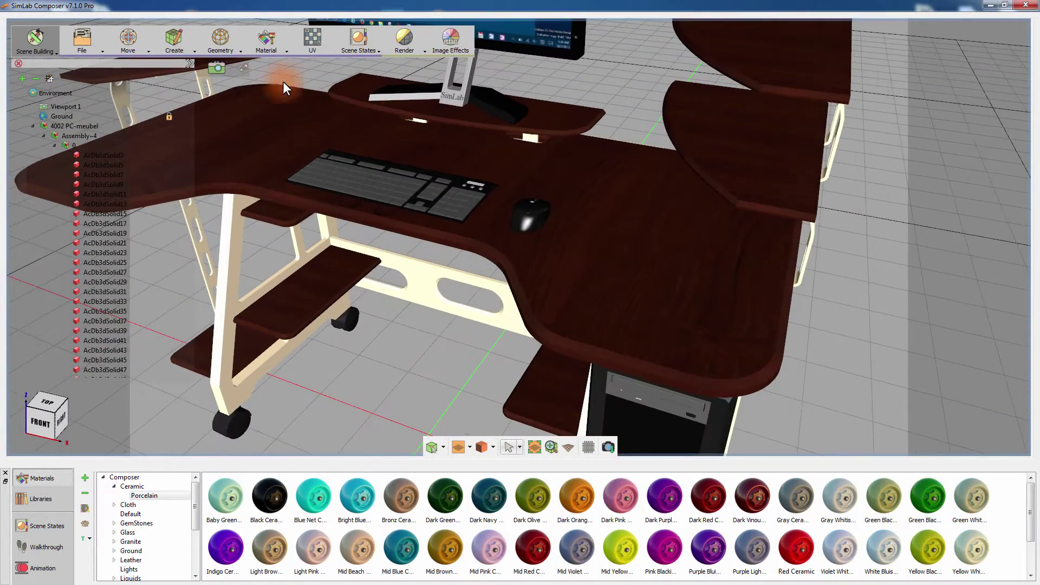
left_click(178, 47)
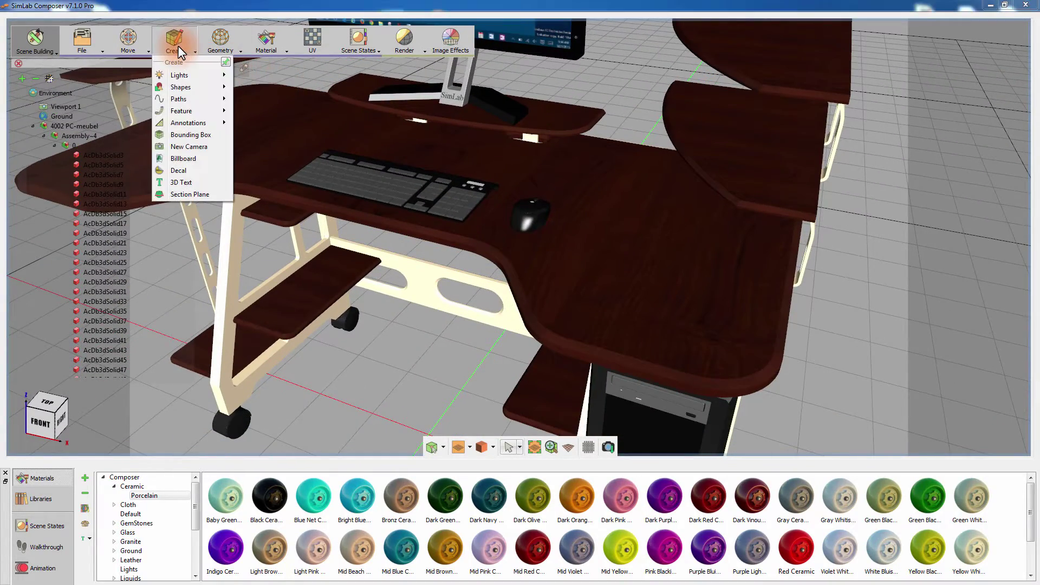
left_click(184, 88)
left_click(253, 113)
left_click(254, 136)
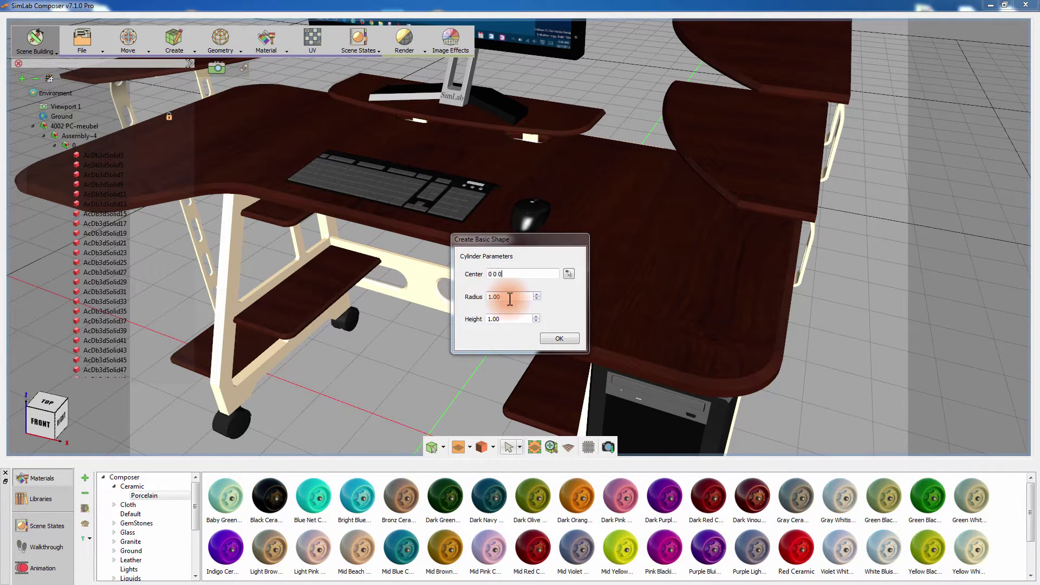
double_click(493, 296)
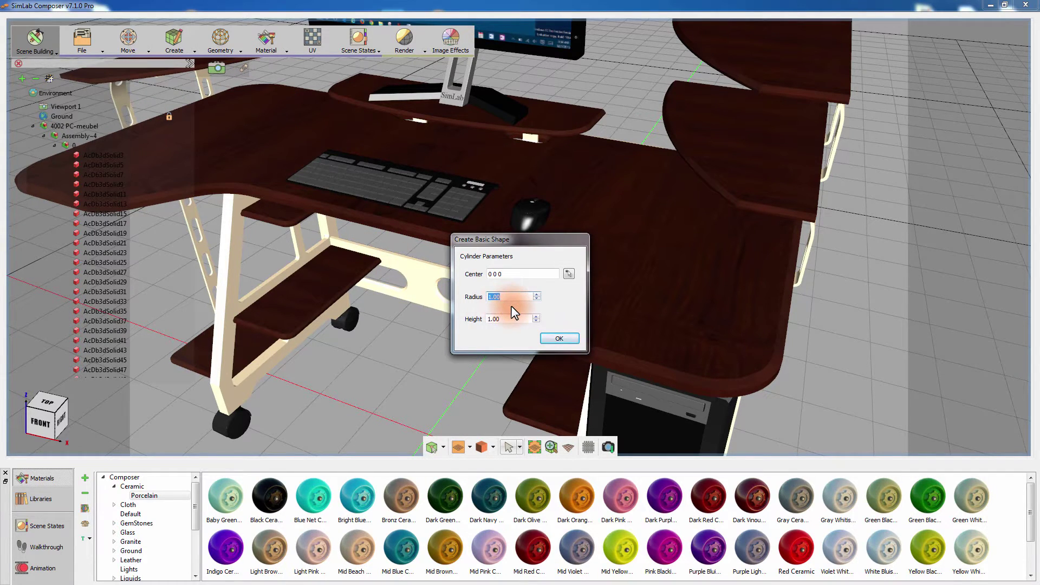
type(".1")
double_click(491, 318)
type(".3")
left_click(558, 339)
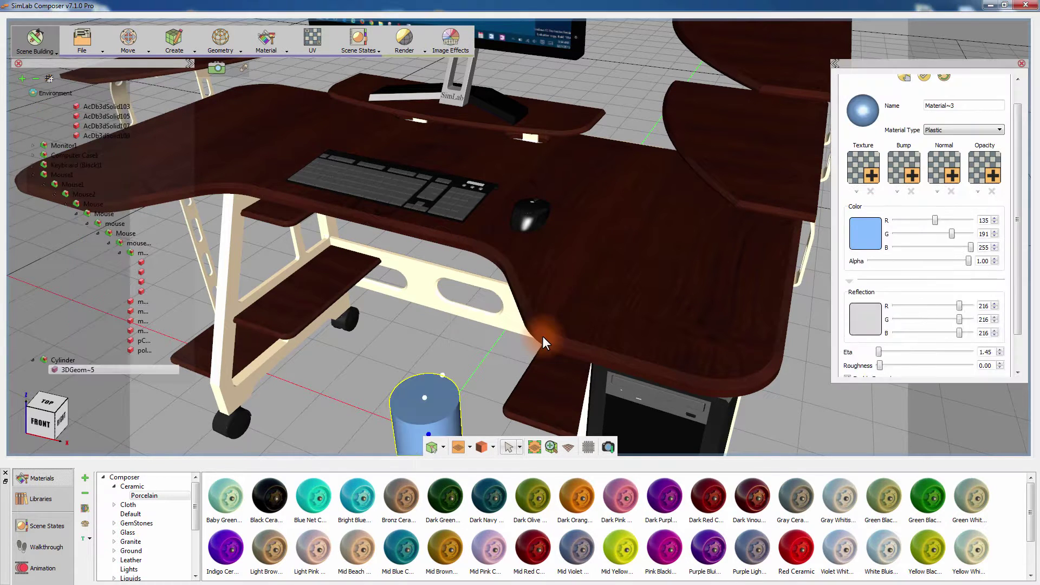
Step: Snap the cylinder onto the desktop behind the mouse and shrink its radius to about 0.037
left_click_drag(393, 266, 505, 319)
left_click_drag(522, 196, 579, 193)
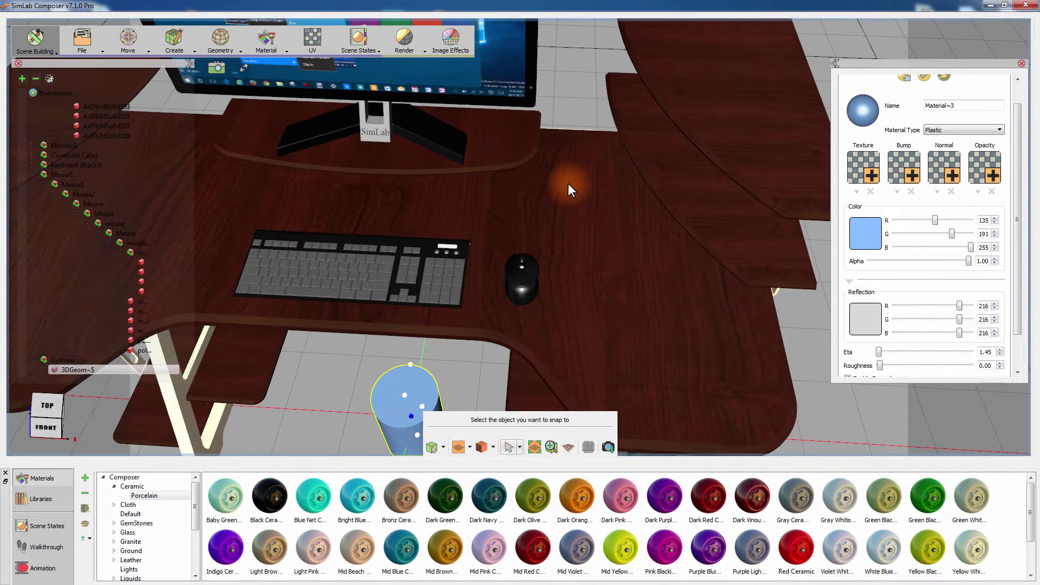
left_click(567, 187)
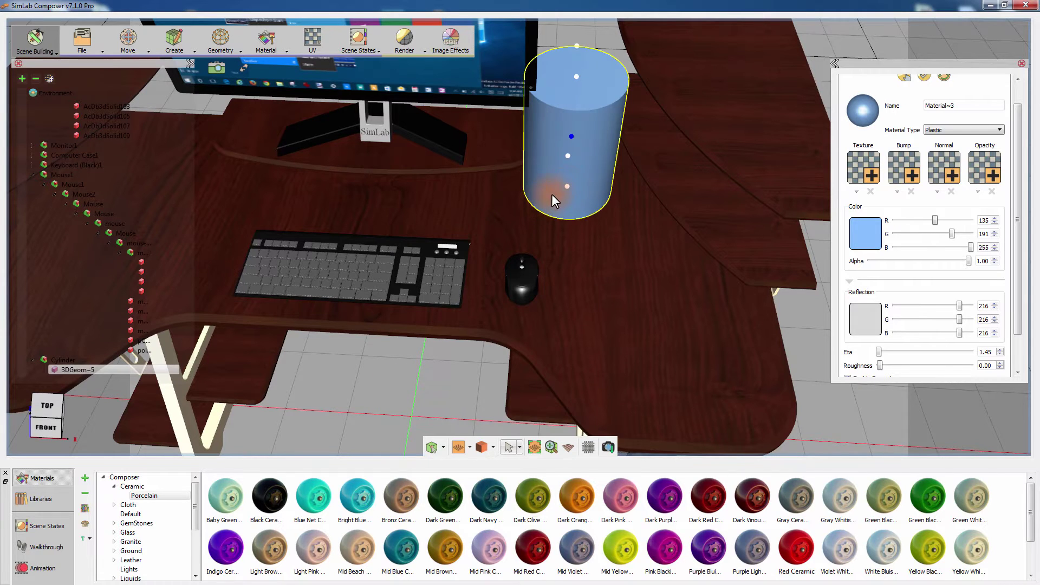
left_click_drag(642, 224, 537, 100)
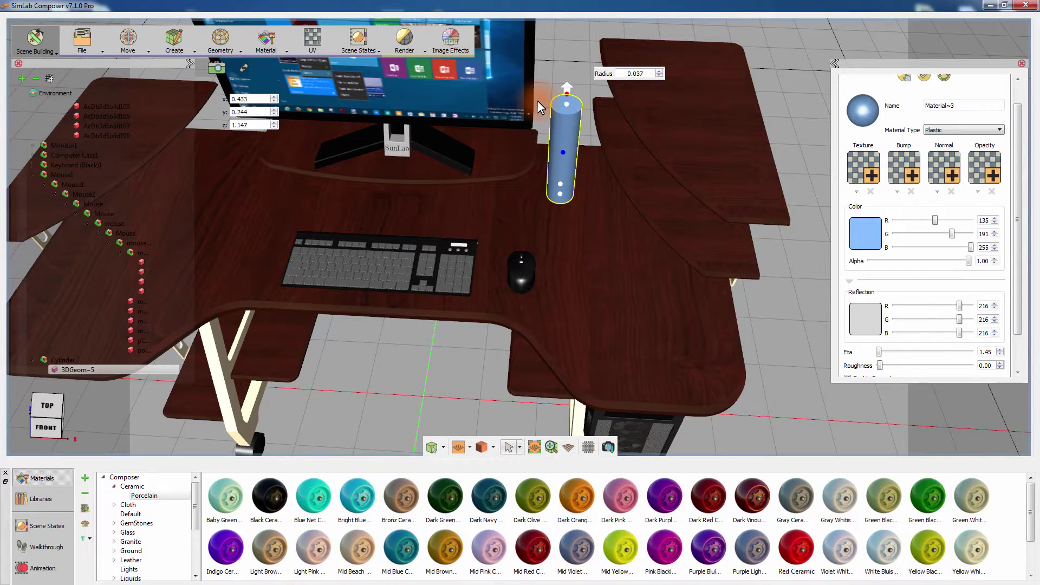
Step: Lower the cylinder about 0.067 through the desktop and shift it about 0.028 horizontally
middle_click_drag(525, 141, 632, 119)
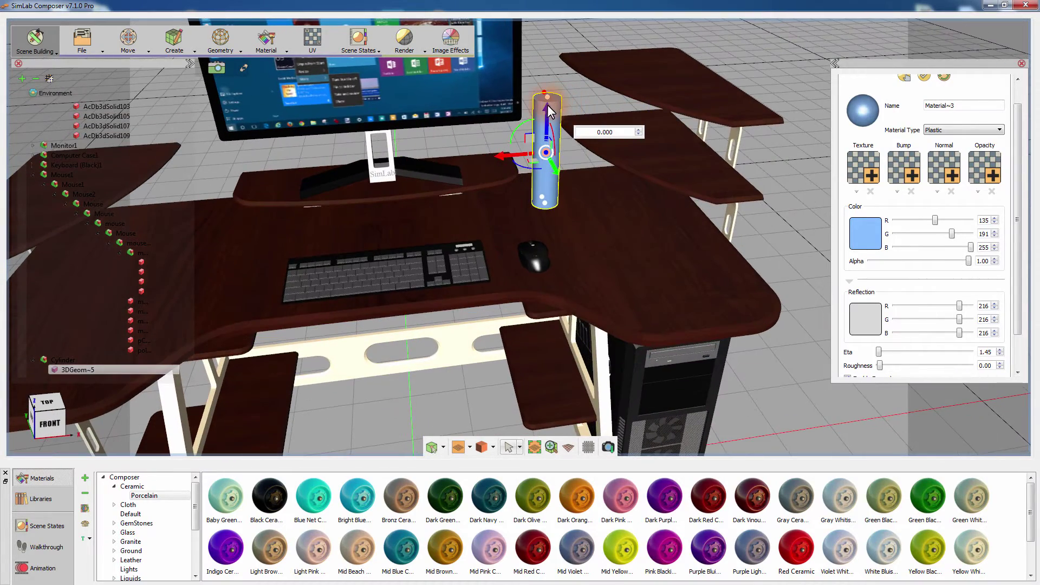
left_click_drag(547, 106, 548, 133)
middle_click_drag(508, 219, 616, 83)
scroll(579, 207, "up", 3)
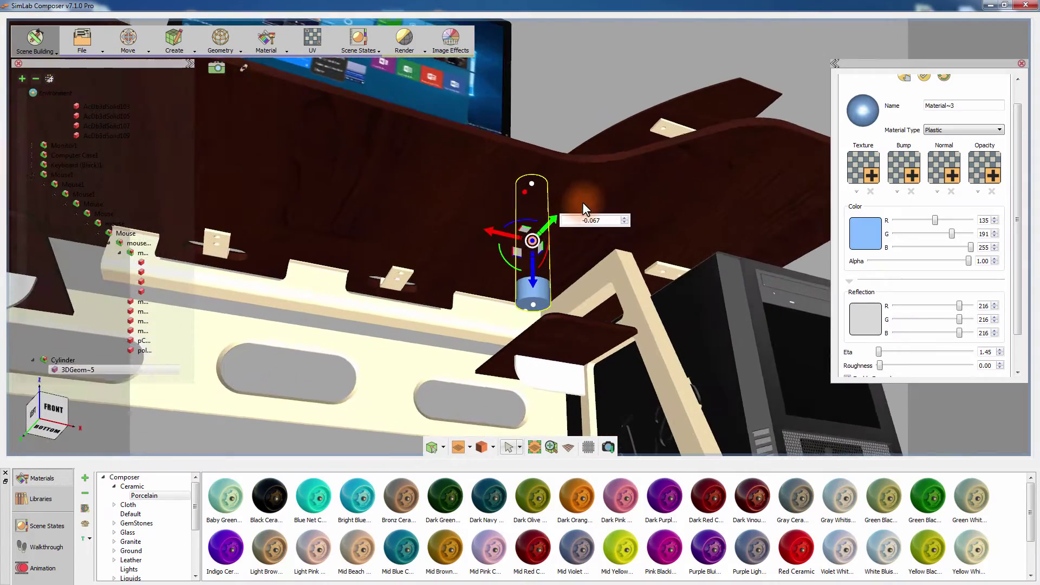
left_click_drag(550, 218, 544, 223)
left_click_drag(580, 102, 392, 311)
left_click_drag(457, 255, 452, 284)
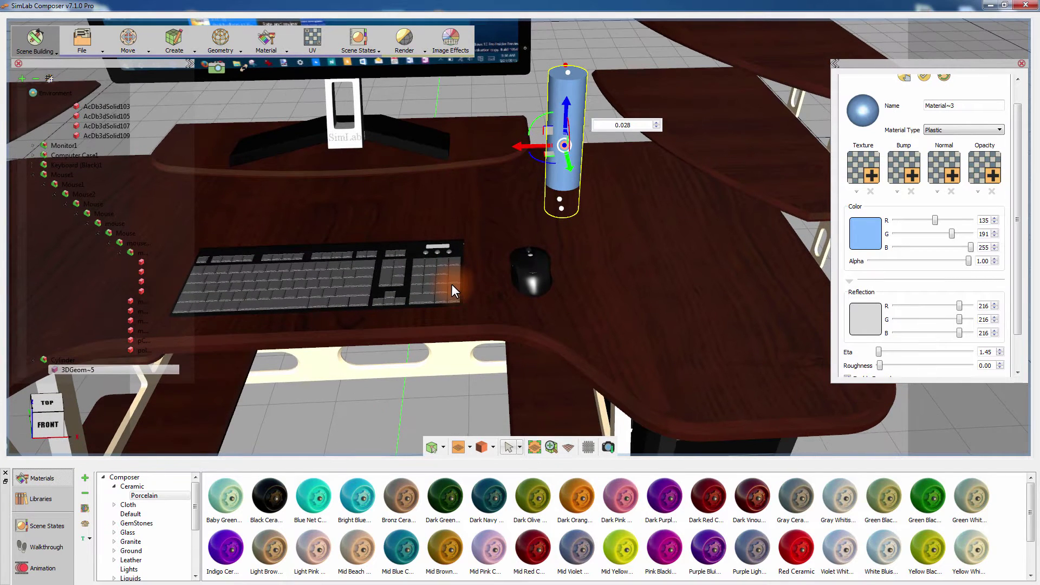
Step: Cut a cable hole in the desktop with a boolean Difference, subtracting the cylinder from the desktop board
left_click(211, 51)
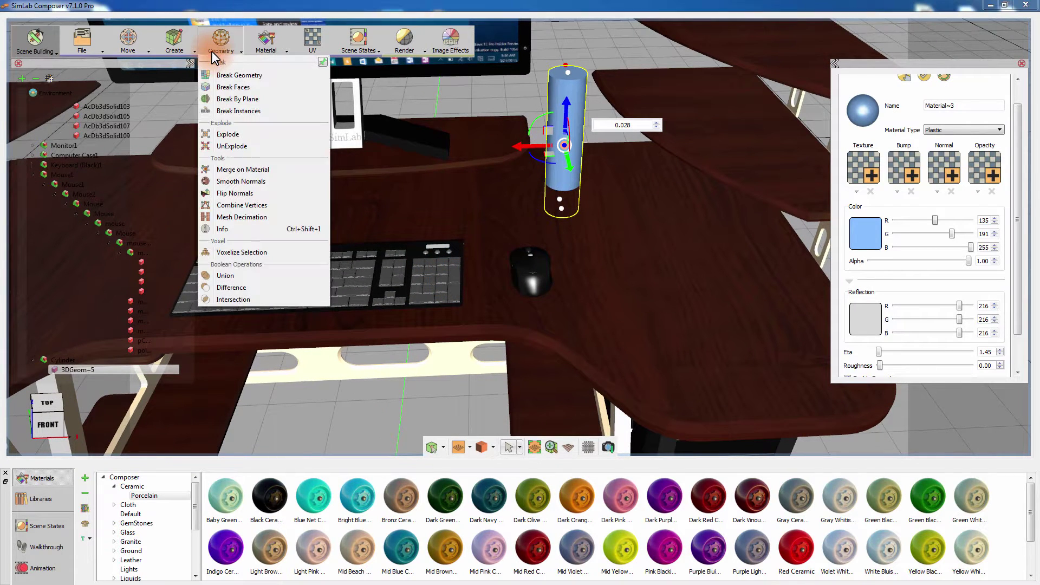
left_click(244, 287)
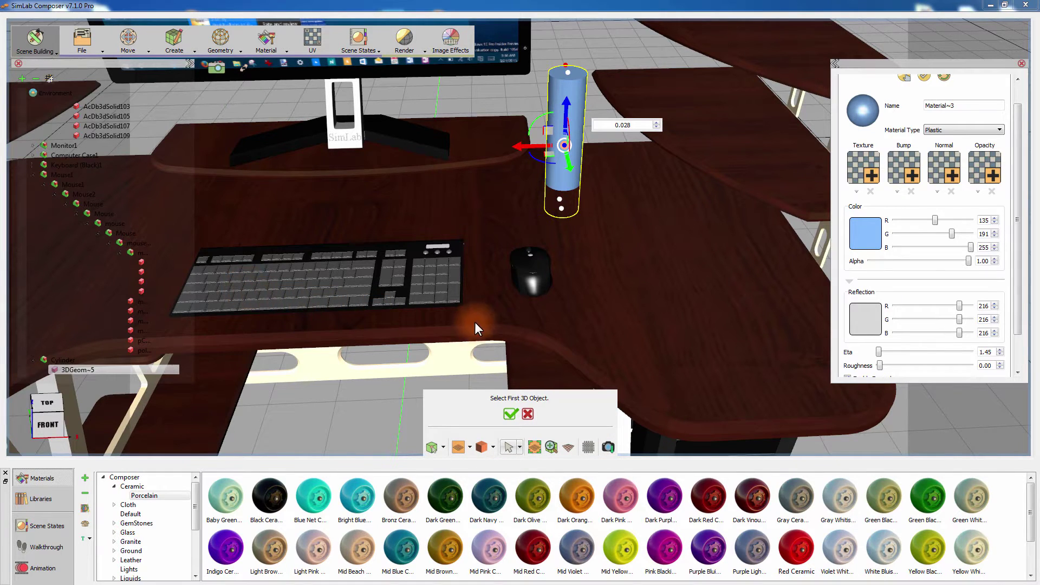
left_click(558, 317)
left_click(511, 414)
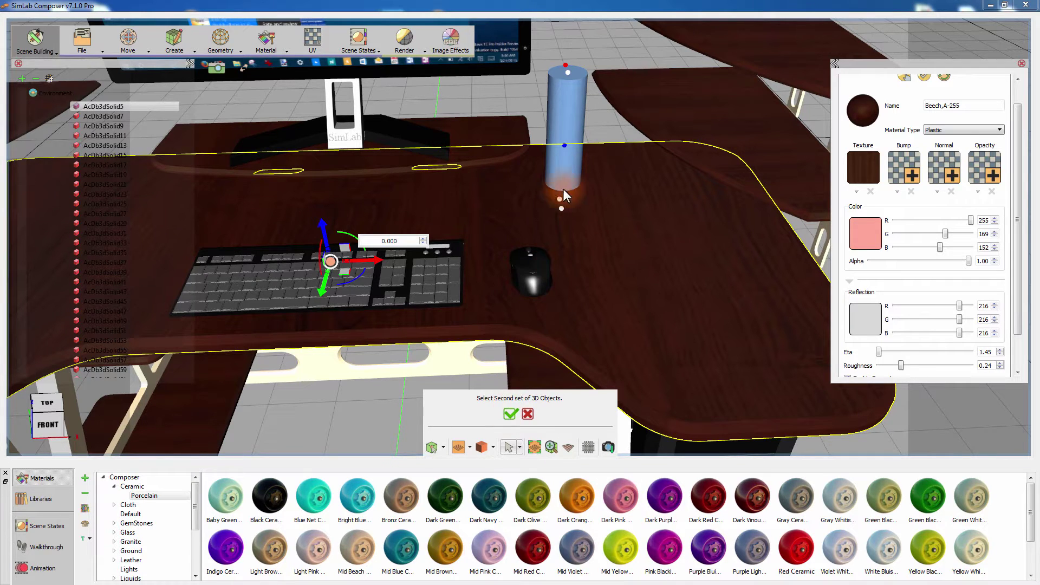
left_click(564, 119)
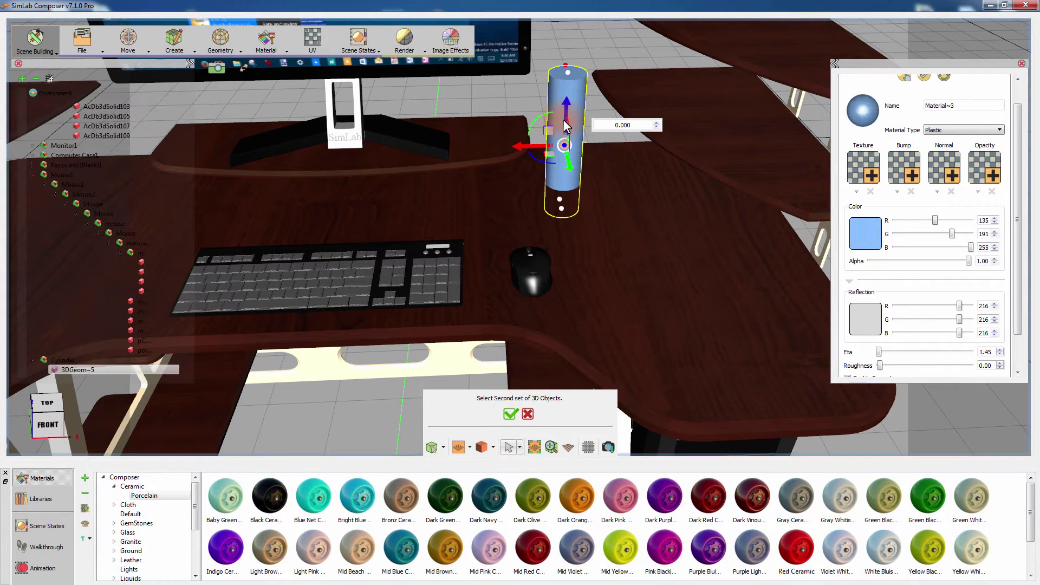
left_click(509, 413)
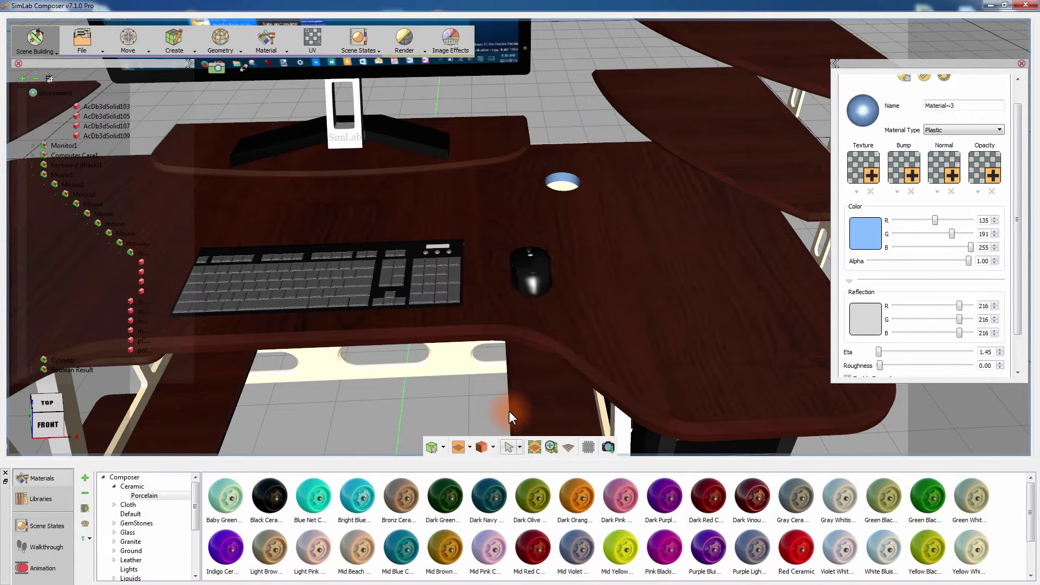
Step: Change the material colour of the cable hole's inner wall to a dark brown of RGB 39, 23, 14
middle_click_drag(559, 258, 572, 230)
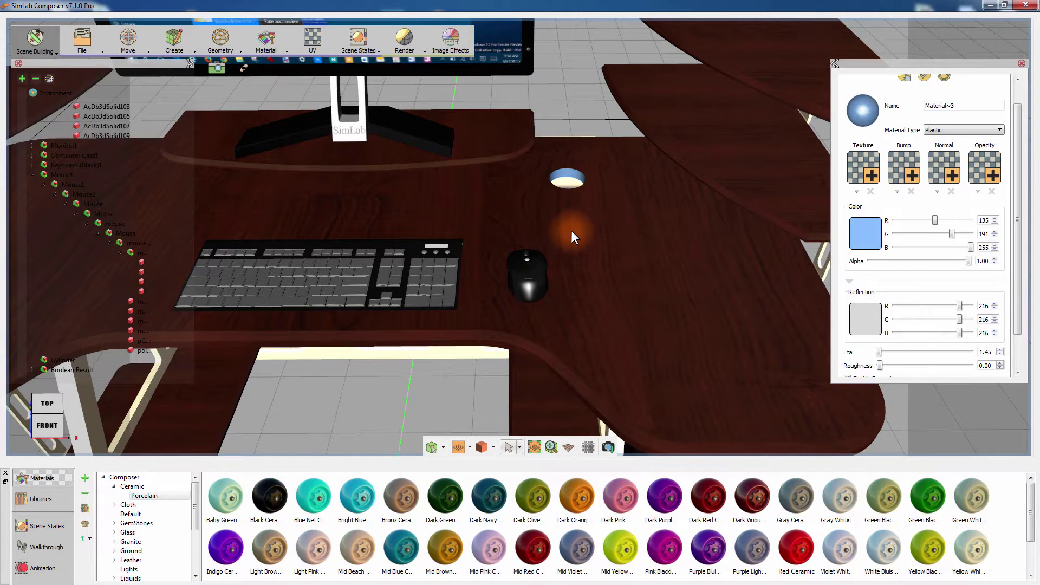
left_click(568, 176)
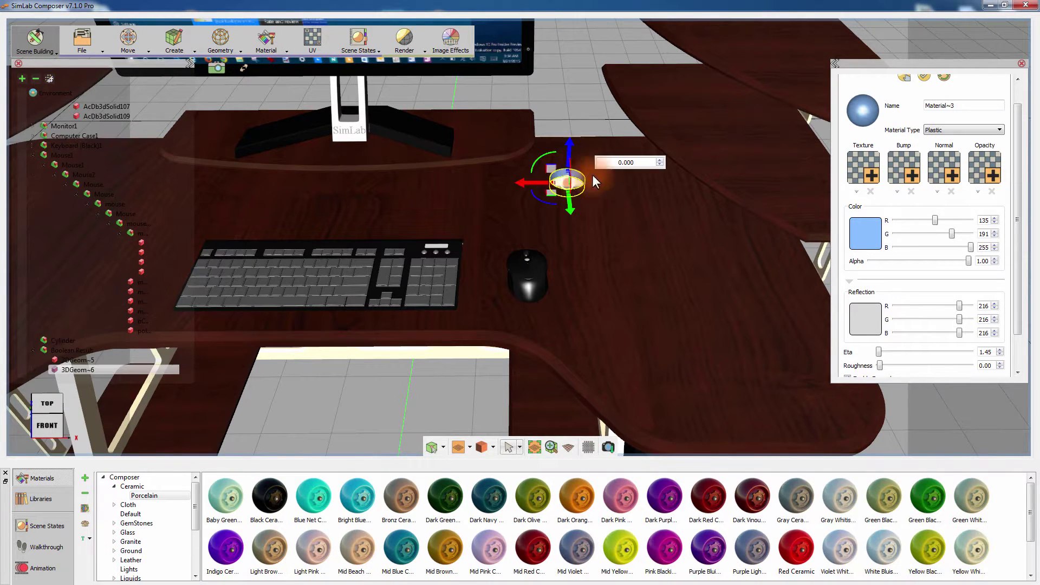
left_click(866, 233)
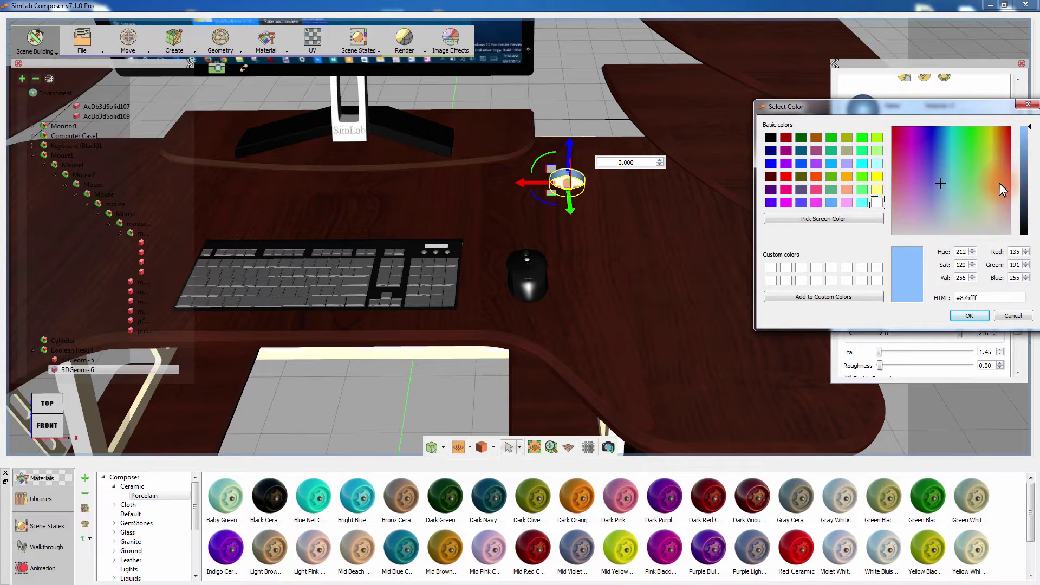
left_click(1002, 167)
left_click(1024, 218)
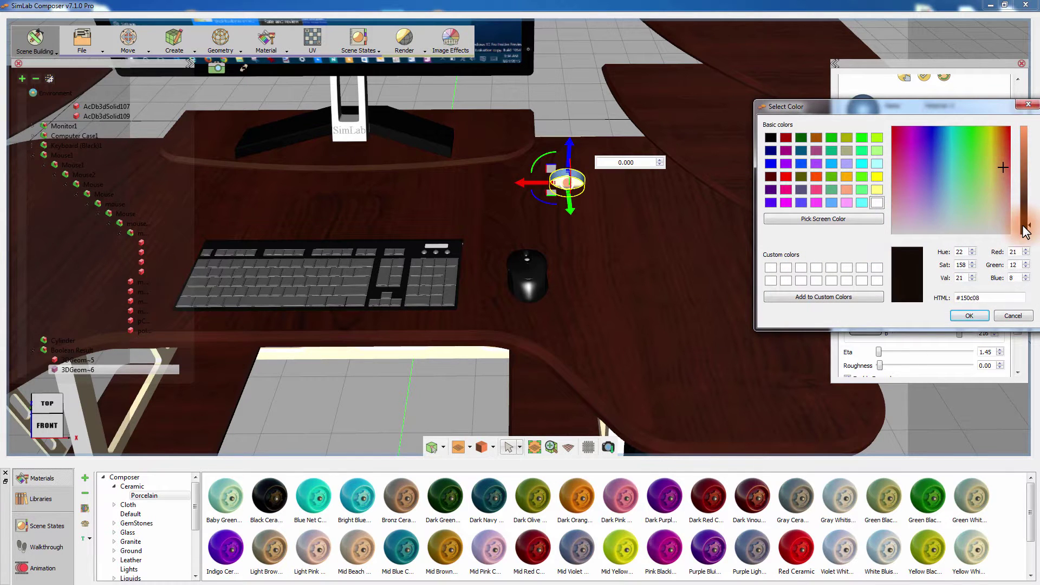
left_click(970, 316)
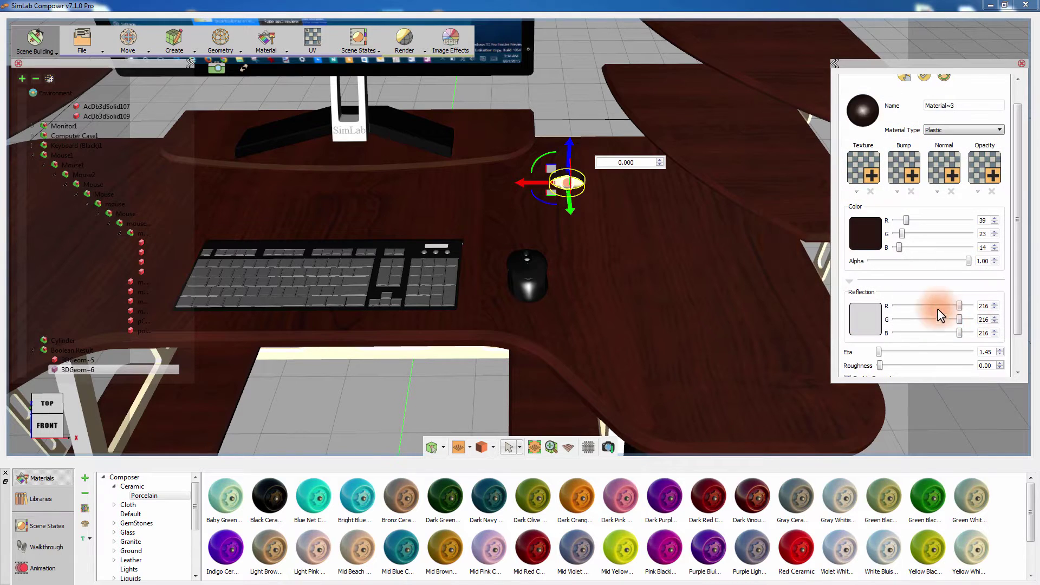
left_click(604, 109)
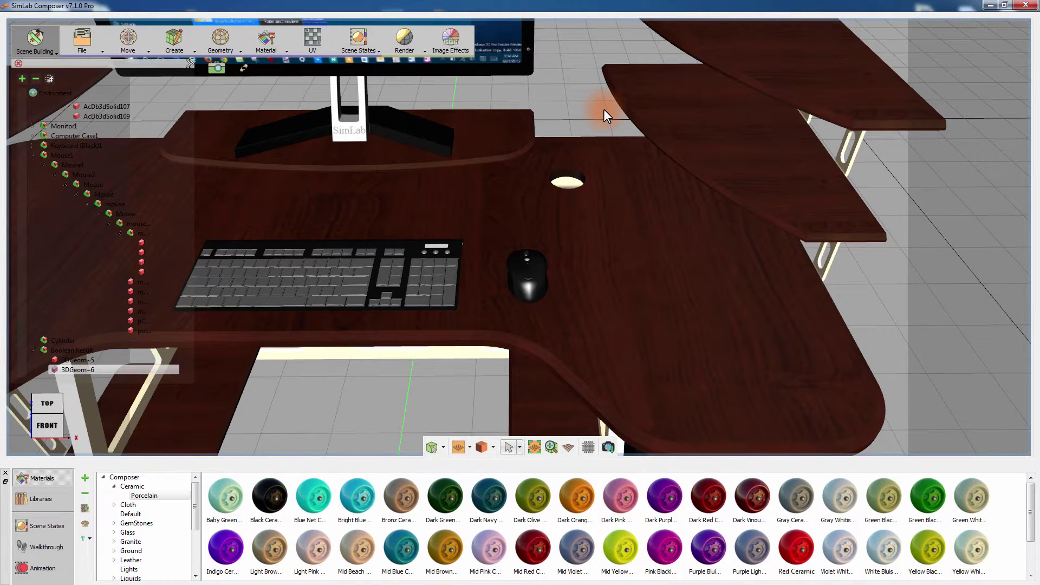
Step: Add the USB Plug from the Wiring library and place it at the USB ports on the back of the computer case
left_click_drag(600, 140, 568, 161)
left_click_drag(490, 229, 544, 269)
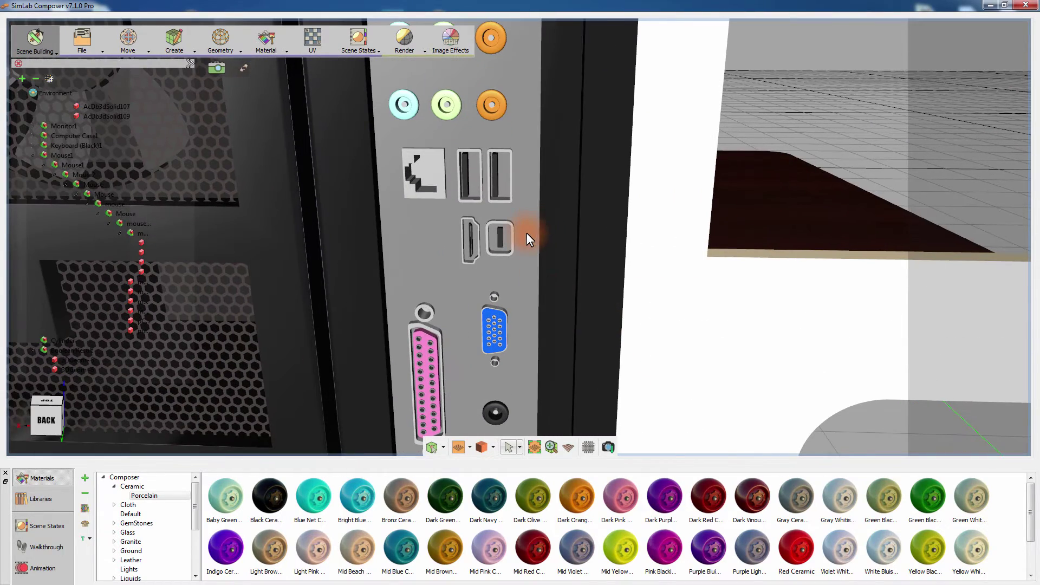
left_click(53, 499)
left_click(323, 505)
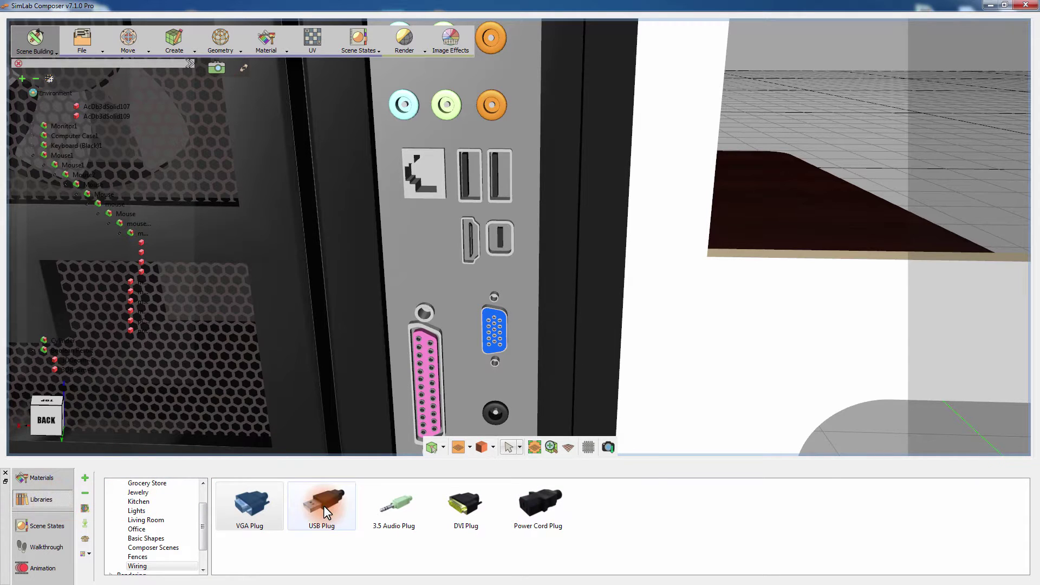
left_click_drag(324, 505, 431, 326)
left_click_drag(521, 279, 447, 213)
left_click(464, 174)
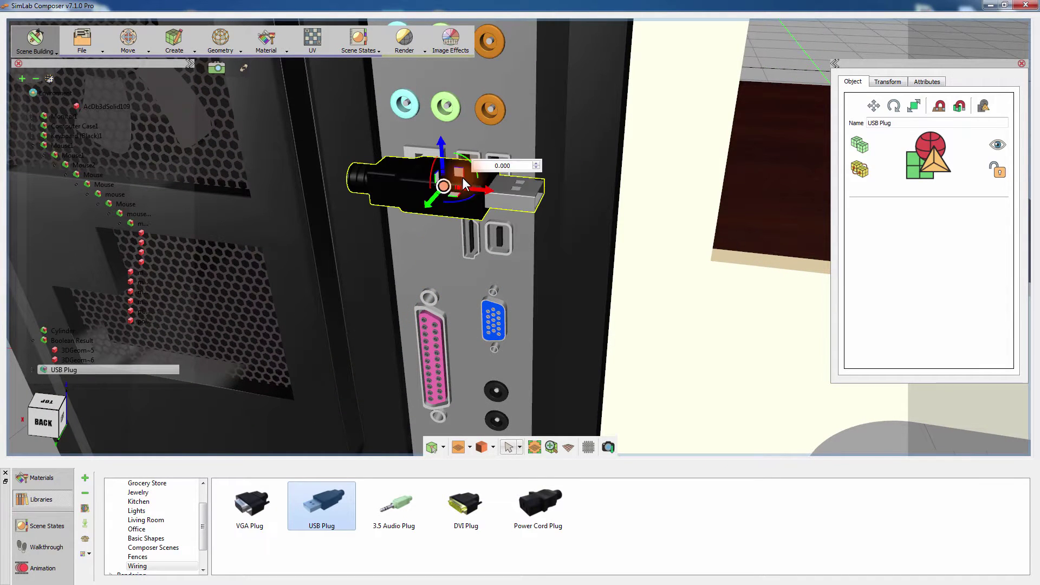
Step: Rotate the USB plug by 90 degrees and turn it upright so its connector faces the vertical USB port
left_click_drag(456, 200, 488, 209)
type("90")
key("Return")
left_click_drag(517, 166, 450, 152)
left_click_drag(438, 211, 432, 216)
Step: Align the USB plug with the USB port next to the network socket, moving it outward about 0.005, and deselect it
middle_click_drag(543, 190, 537, 327)
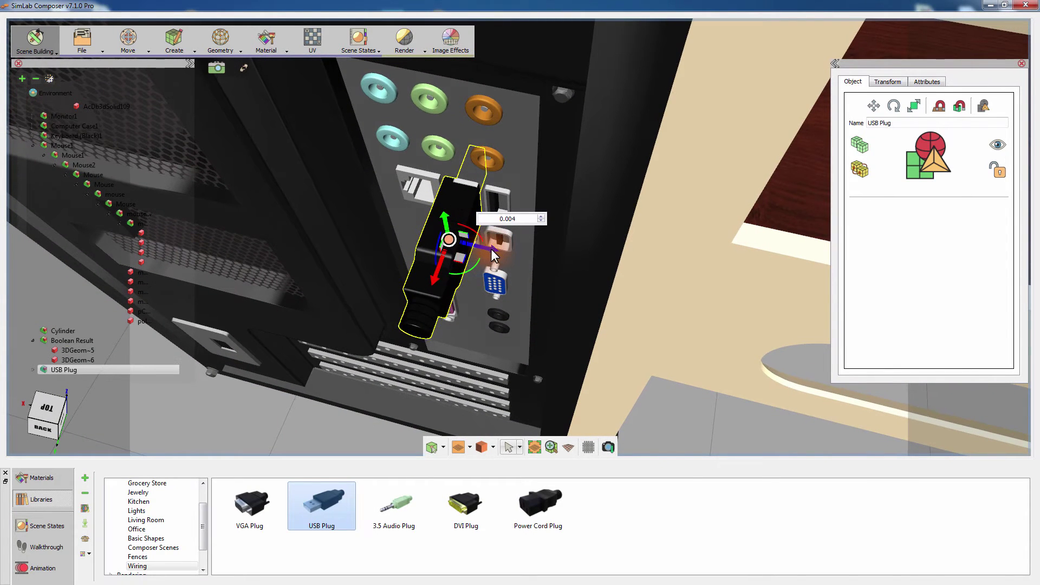
left_click_drag(491, 248, 429, 292)
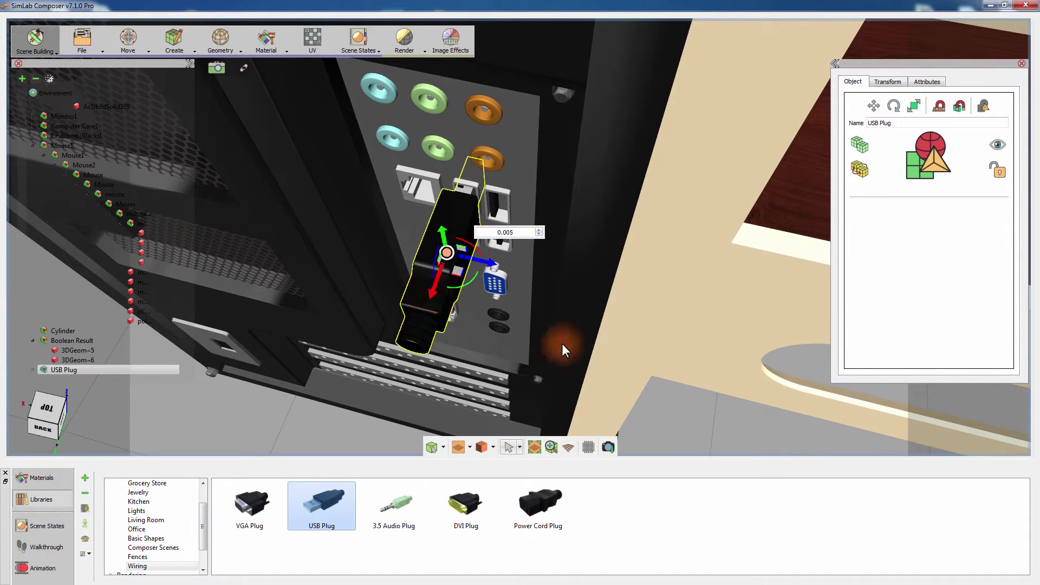
middle_click_drag(562, 343, 625, 173)
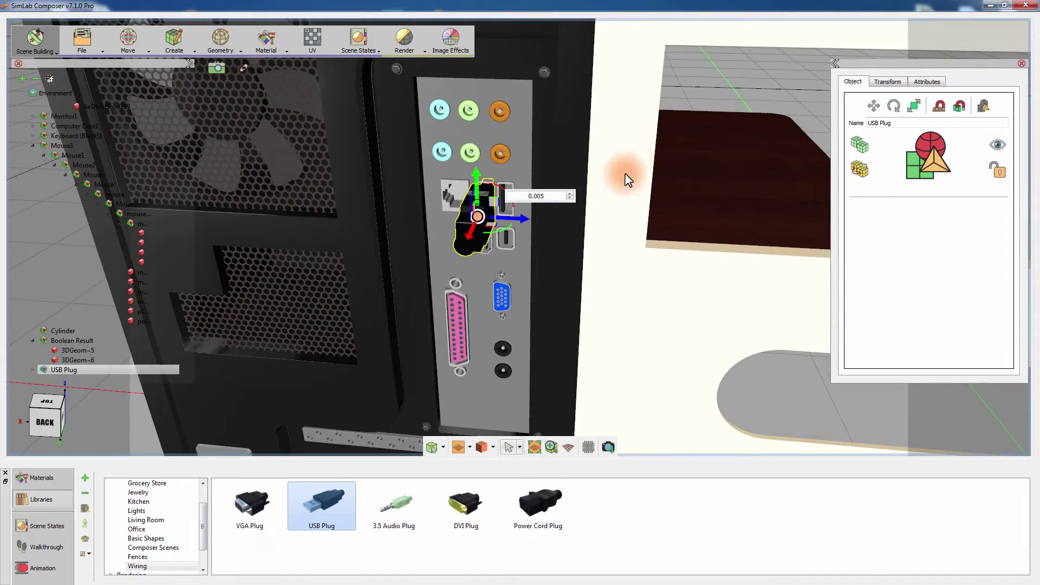
left_click(667, 101)
Step: Start a composite spline path with points picked in 3D and place its first point at the cable end of the USB plug
middle_click_drag(492, 323, 638, 284)
left_click(176, 49)
mouse_move(191, 99)
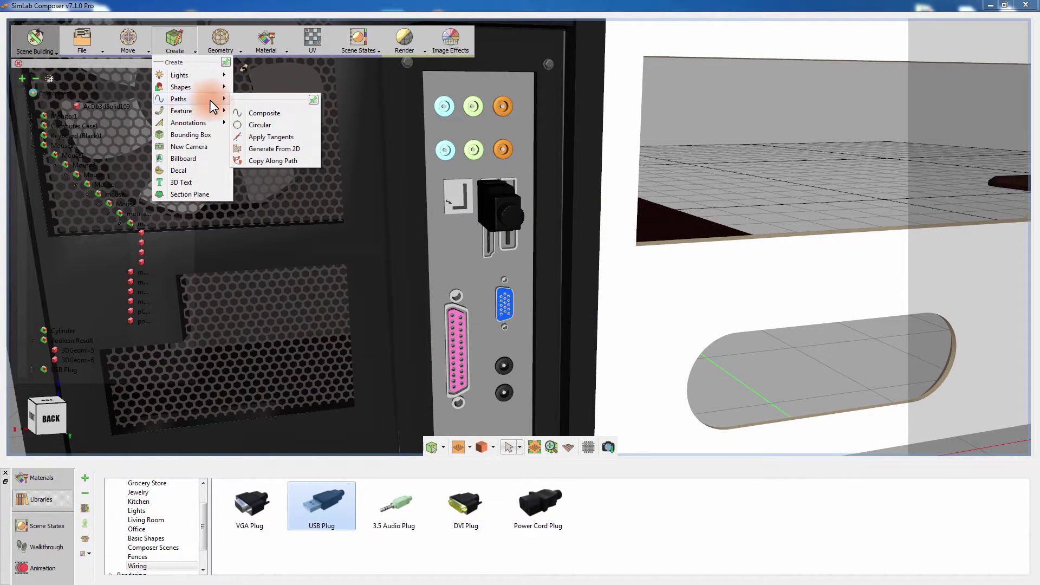
left_click(273, 113)
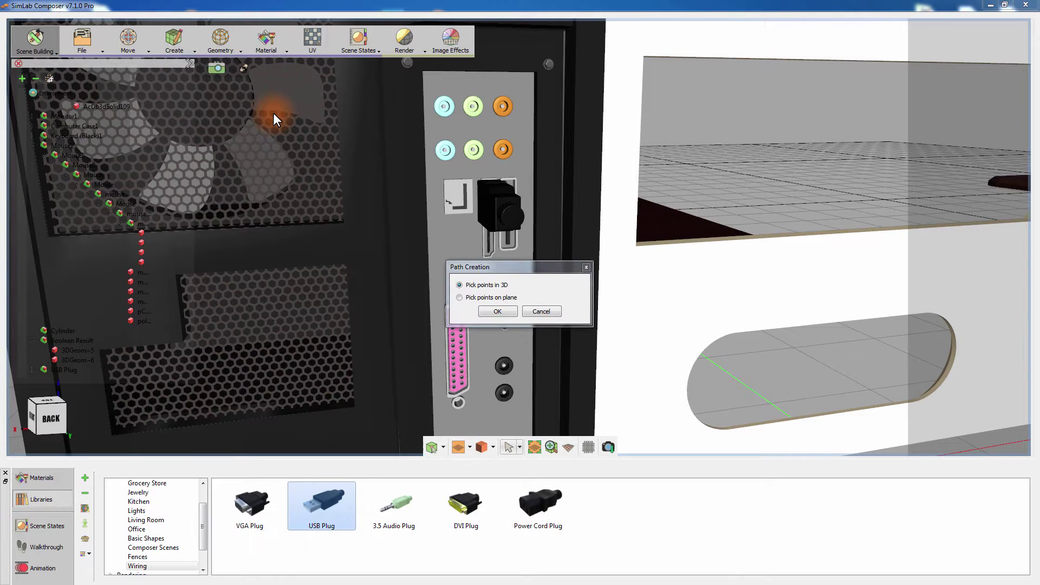
left_click(492, 311)
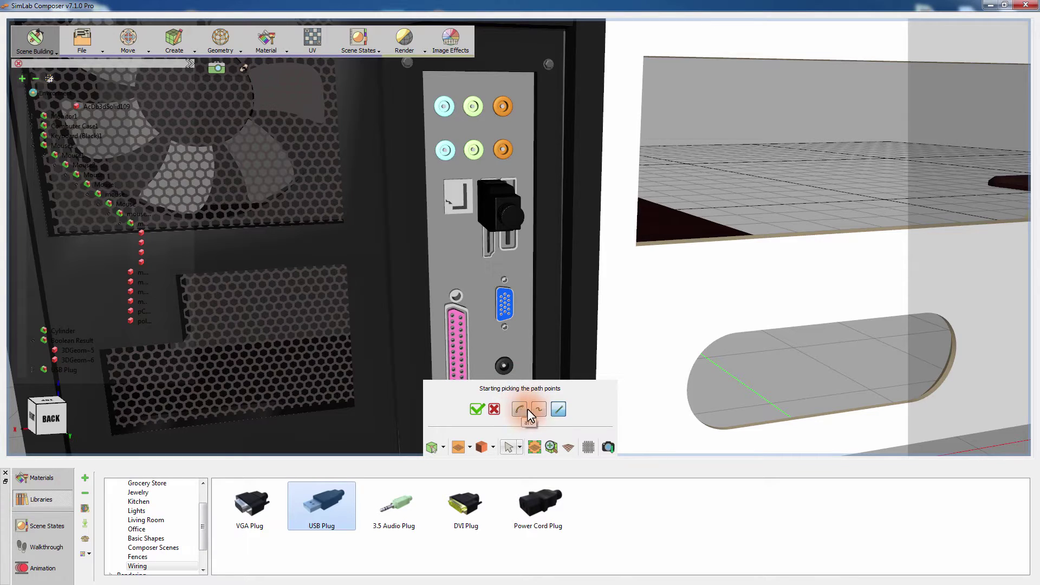
left_click(557, 410)
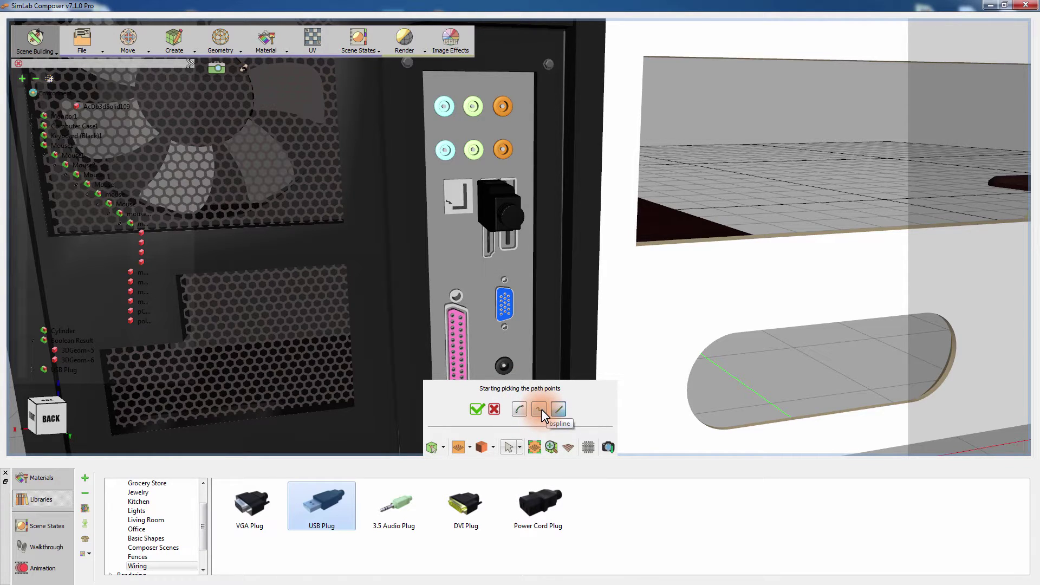
left_click(539, 409)
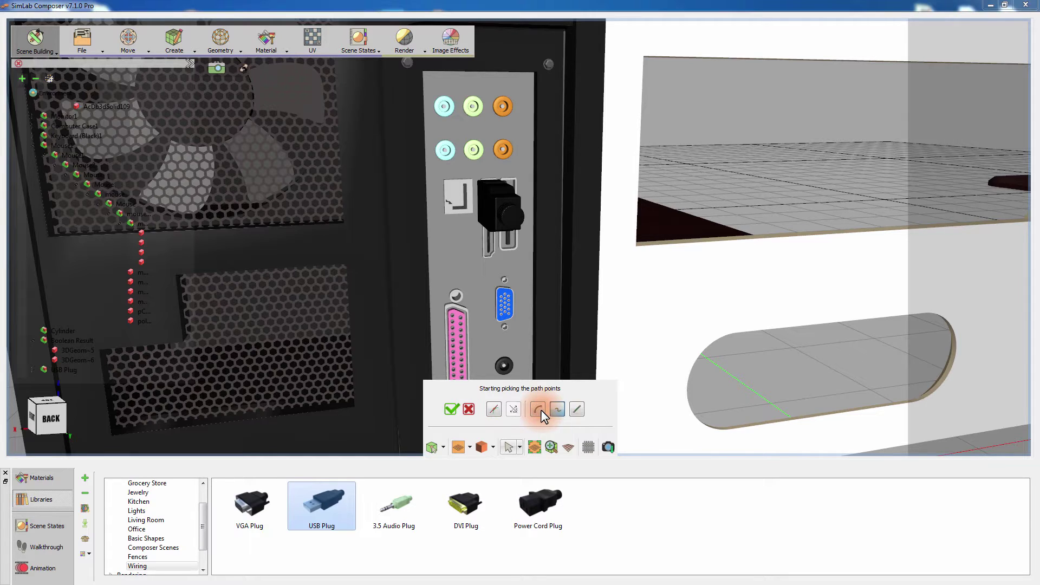
left_click(496, 412)
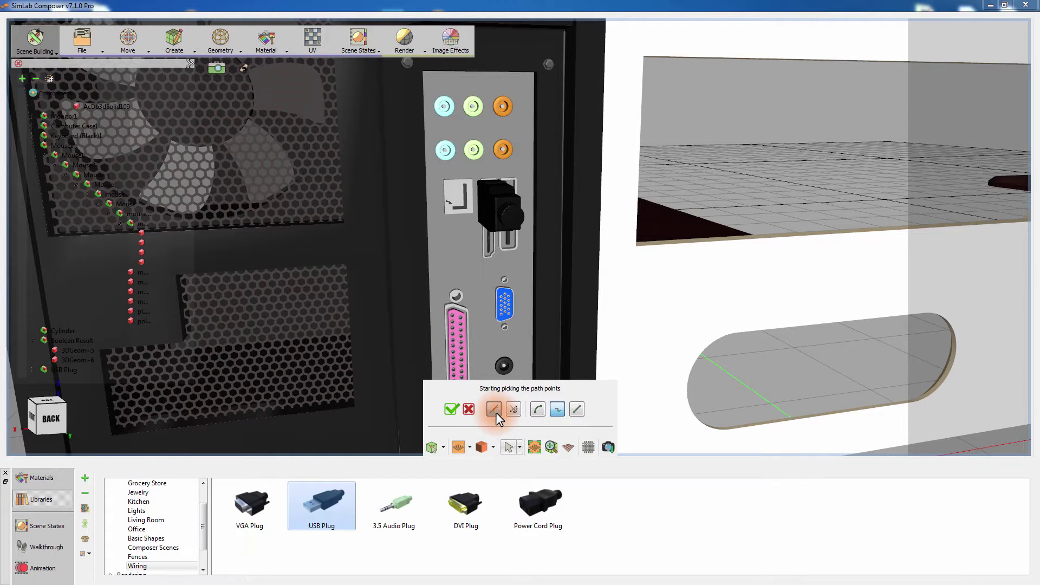
left_click(511, 217)
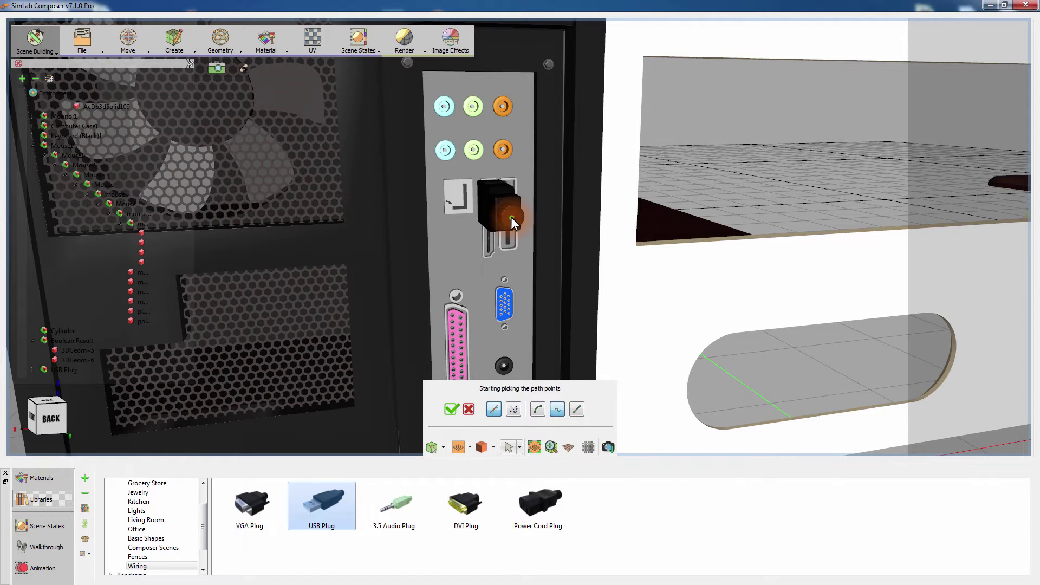
middle_click_drag(504, 226, 528, 271)
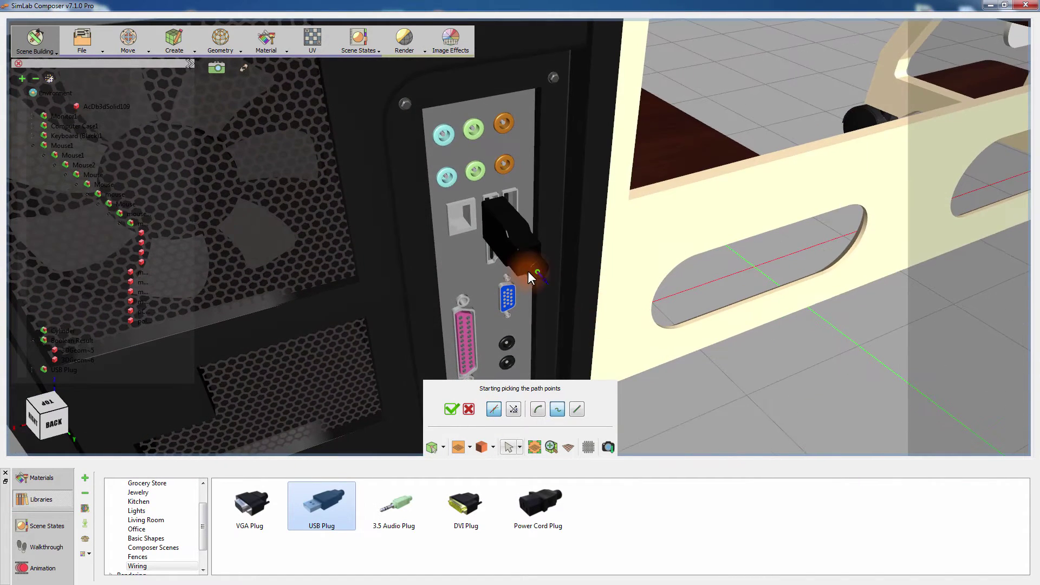
Step: Continue the spline path through the inner wall of the desk's cable hole, end it at the mouse, and finish the path
left_click(492, 412)
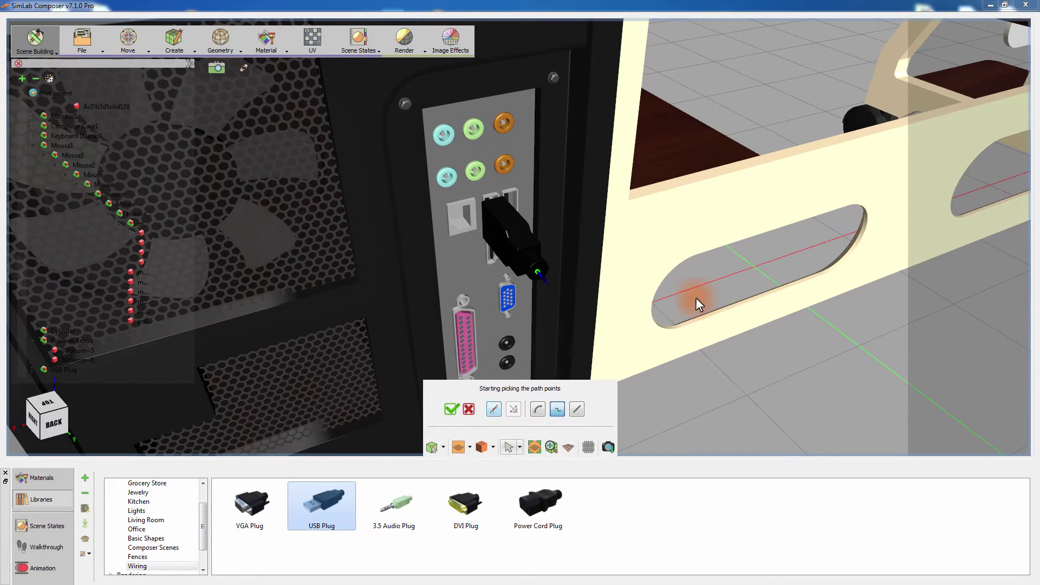
middle_click_drag(695, 294, 573, 191)
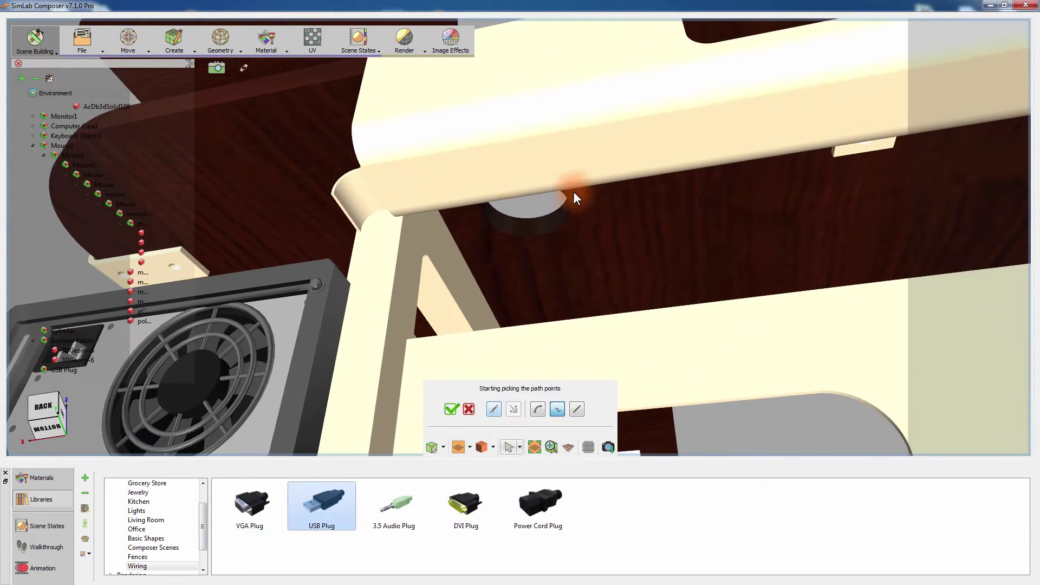
left_click(541, 222)
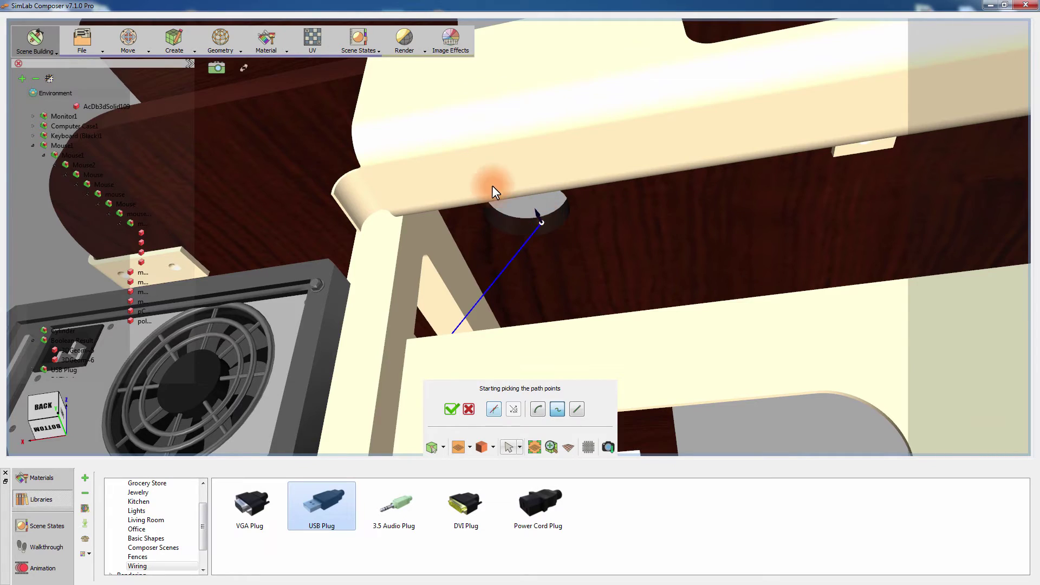
middle_click_drag(483, 179, 563, 236)
left_click(494, 410)
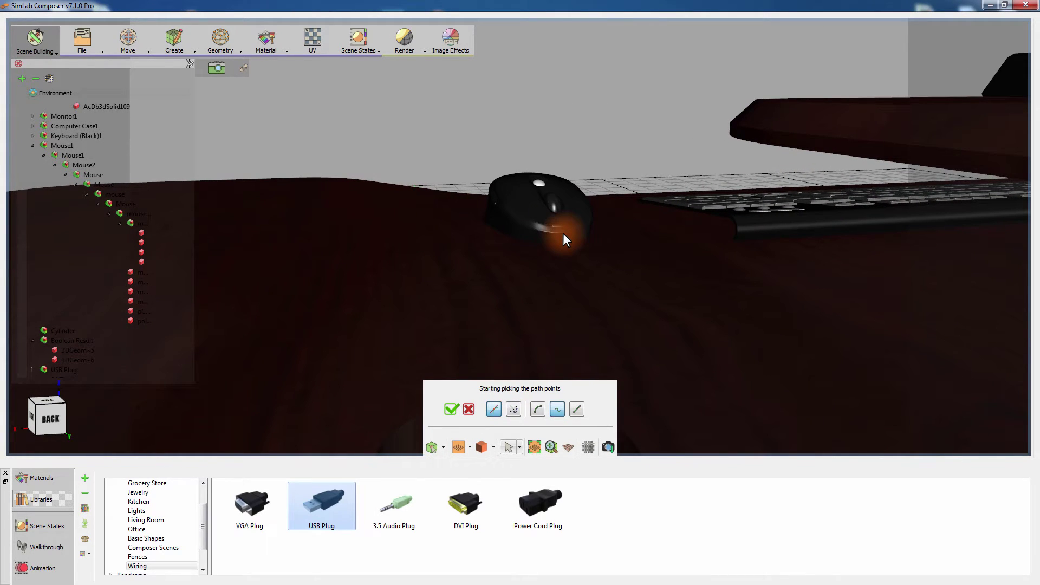
left_click(562, 233)
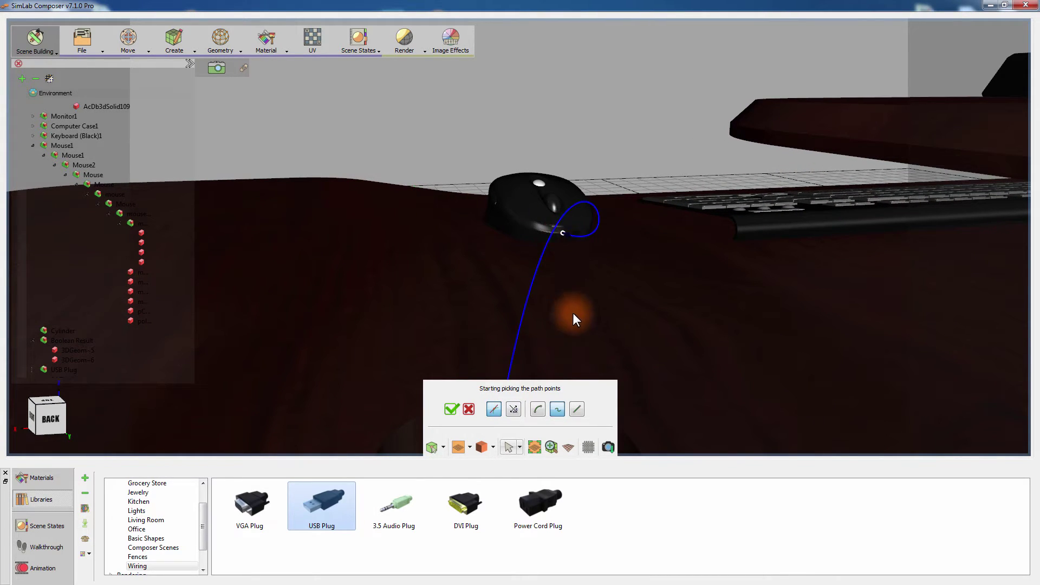
middle_click_drag(573, 313, 547, 272)
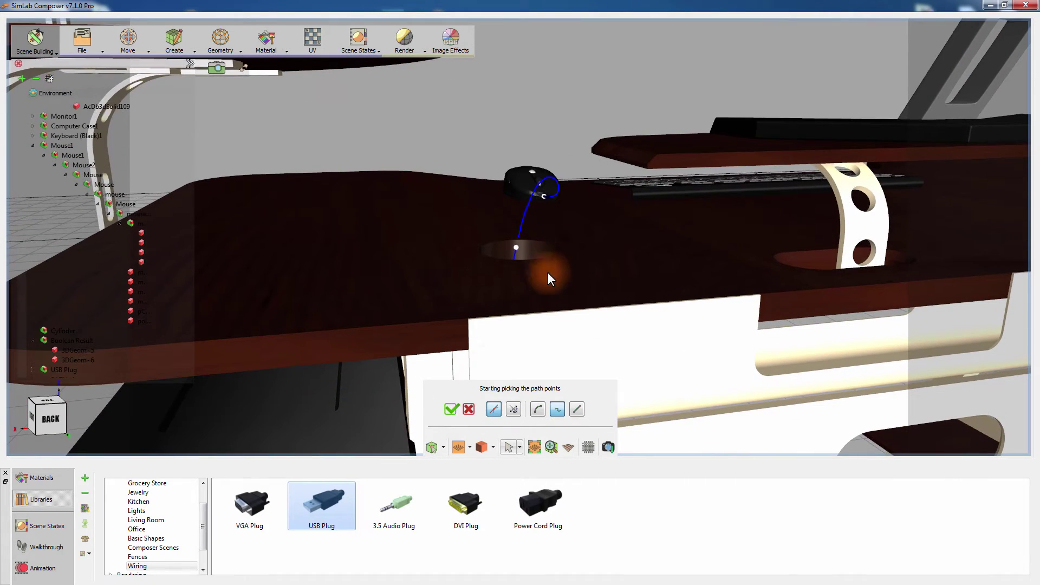
left_click(453, 409)
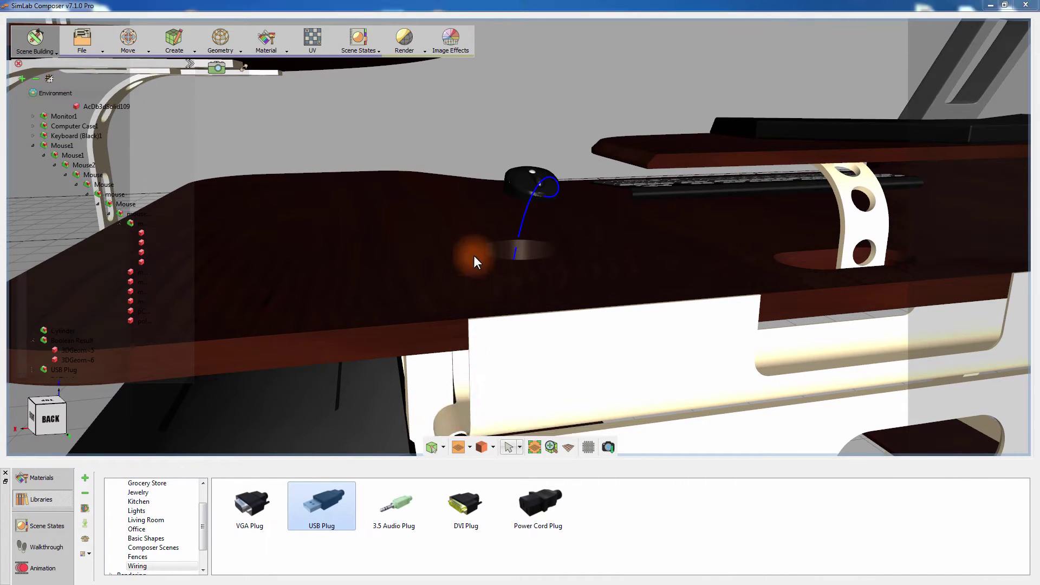
Step: Move the path's control point at the cable hole by about 0.046 to reshape the curve through the hole
middle_click_drag(473, 256, 476, 366)
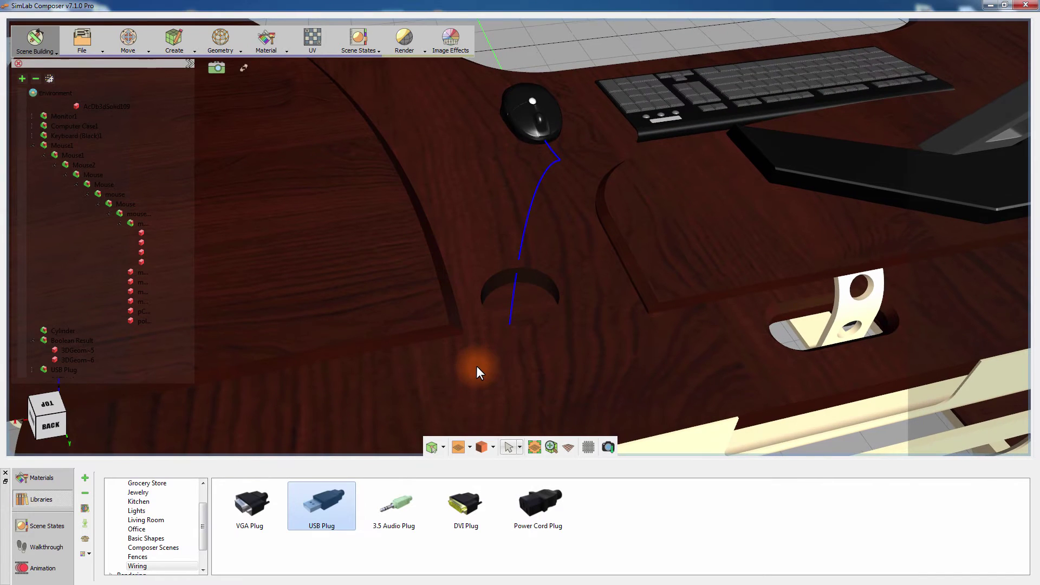
left_click(519, 250)
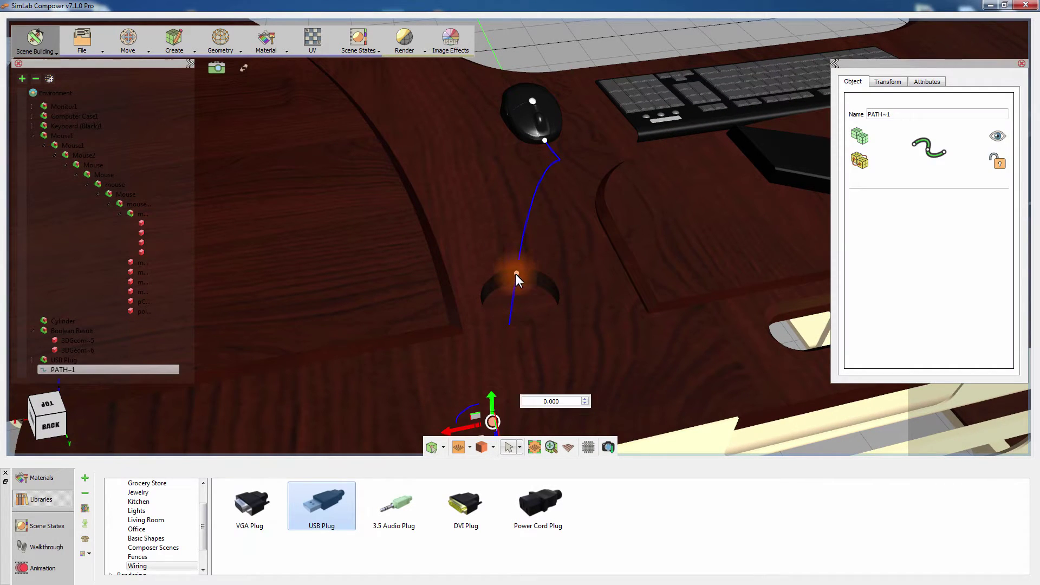
left_click(516, 274)
left_click_drag(525, 308, 537, 342)
middle_click_drag(564, 261, 594, 262)
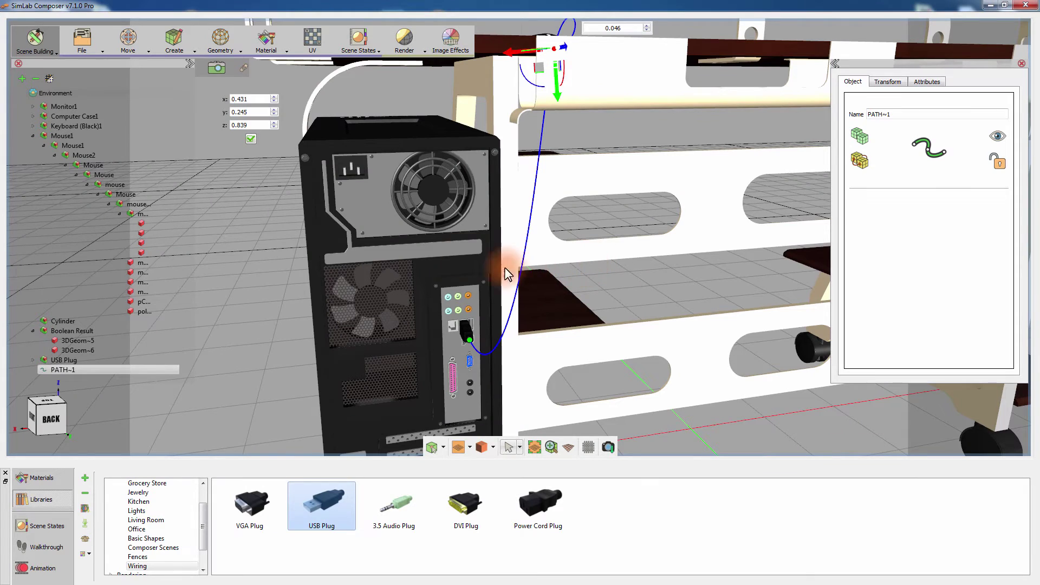
Step: Start a Wire feature using the spline path from the USB plug to the mouse as its path
left_click(179, 45)
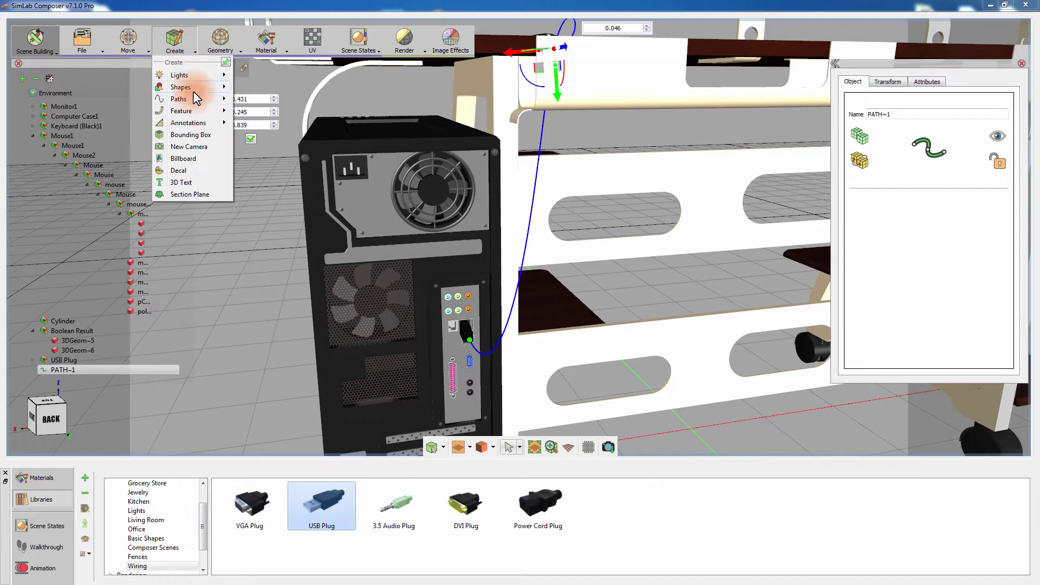
mouse_move(194, 109)
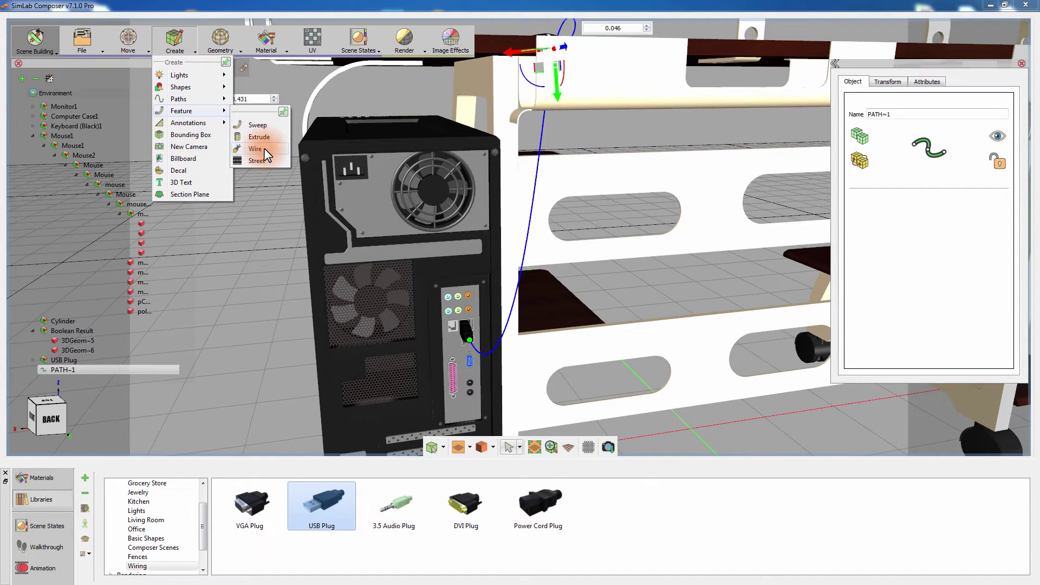
left_click(256, 149)
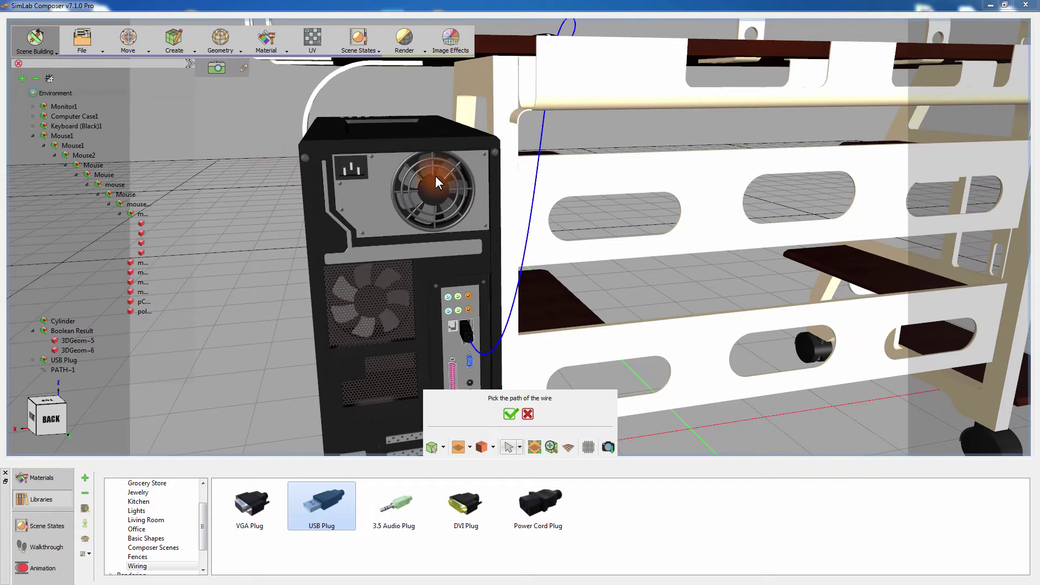
left_click(535, 180)
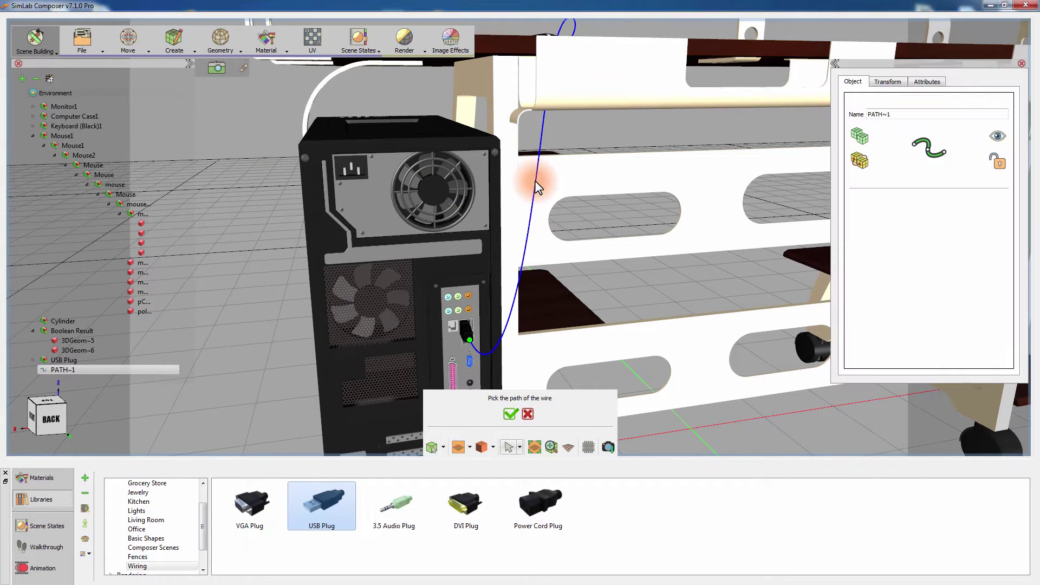
left_click(510, 412)
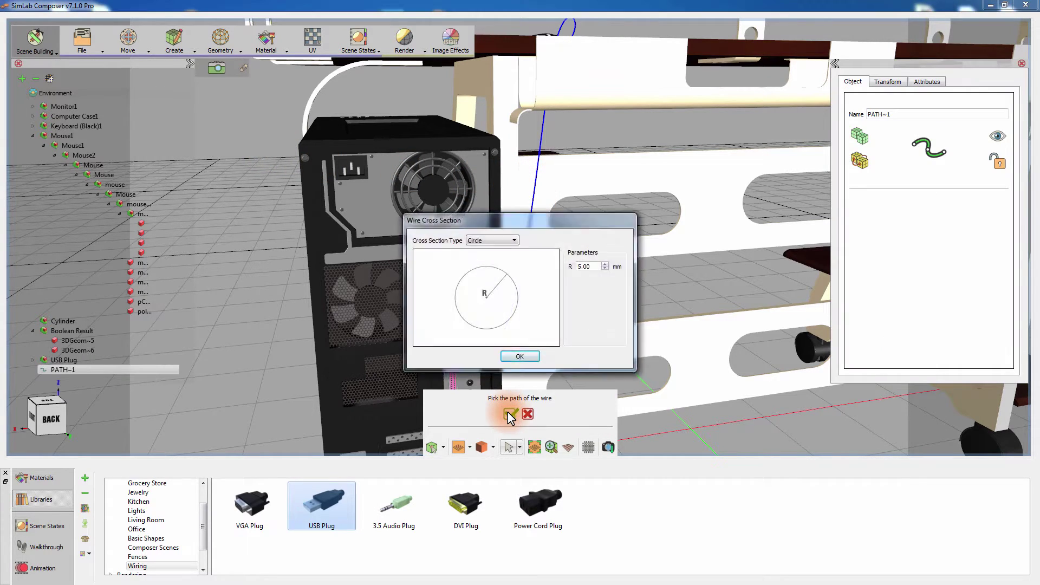
Step: Try the Rectangle and Fillet Rectangle cross-section types for the wire and return to Circle
left_click(502, 240)
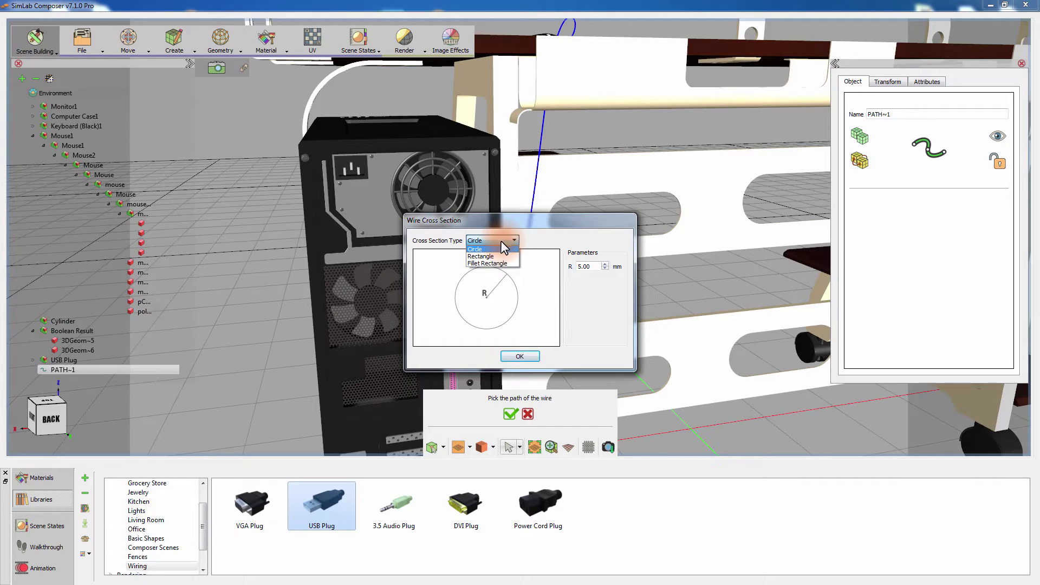
left_click(488, 256)
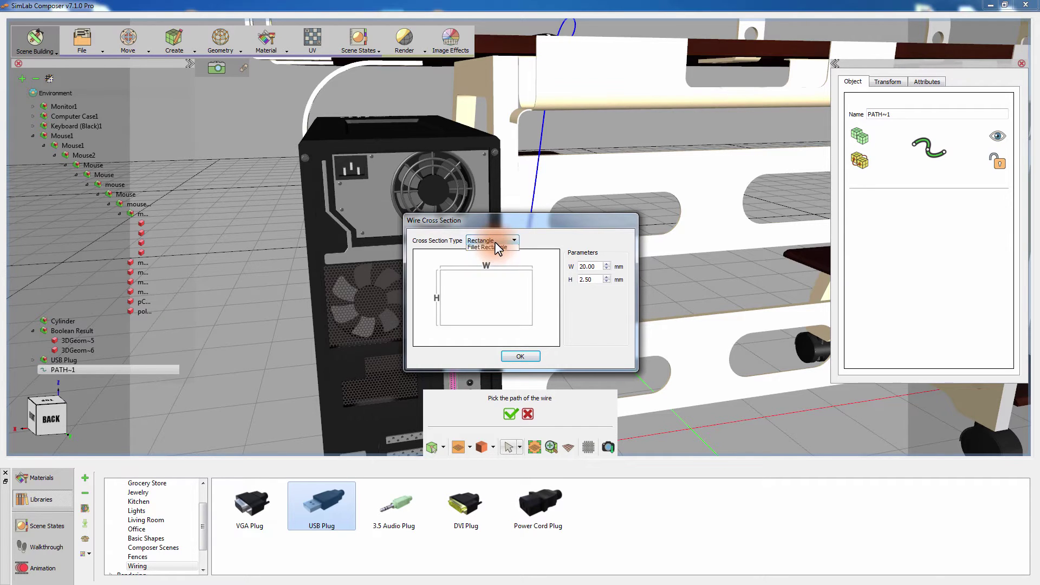
left_click(492, 263)
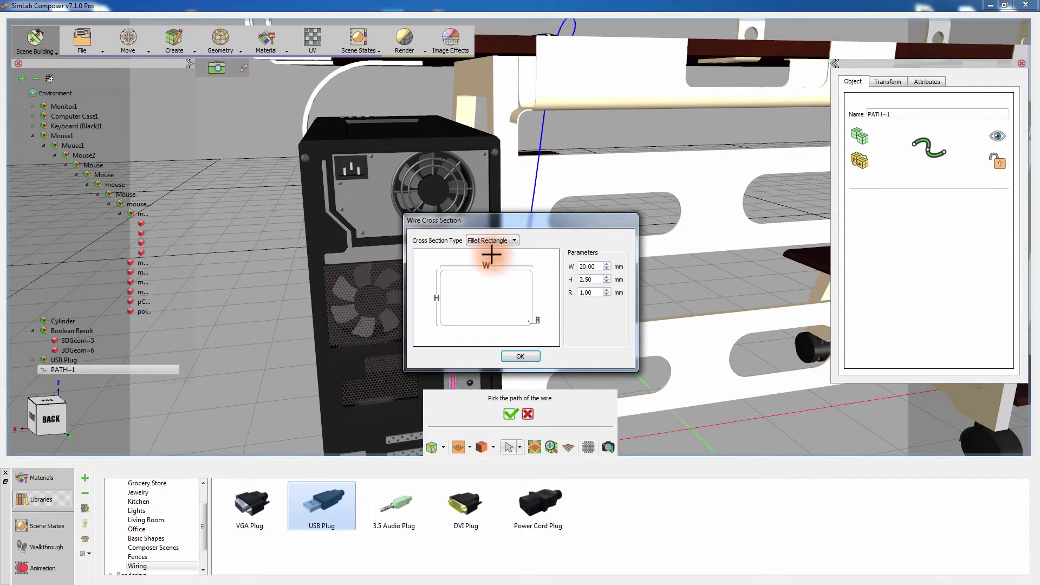
left_click(492, 239)
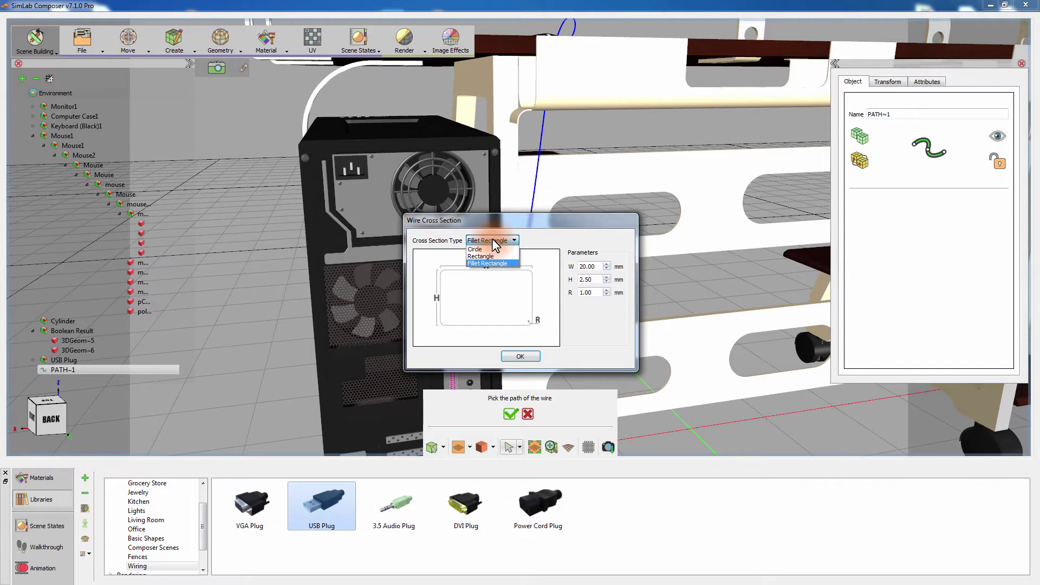
left_click(486, 249)
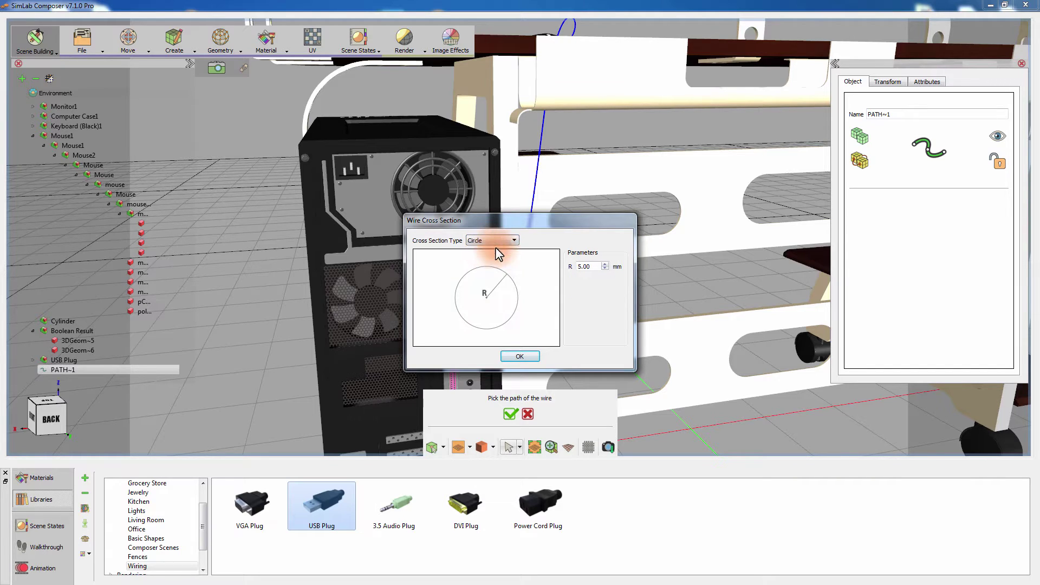
Step: Set the radius of the wire's circular cross section to 2.2 mm and accept it
left_click_drag(591, 266, 574, 266)
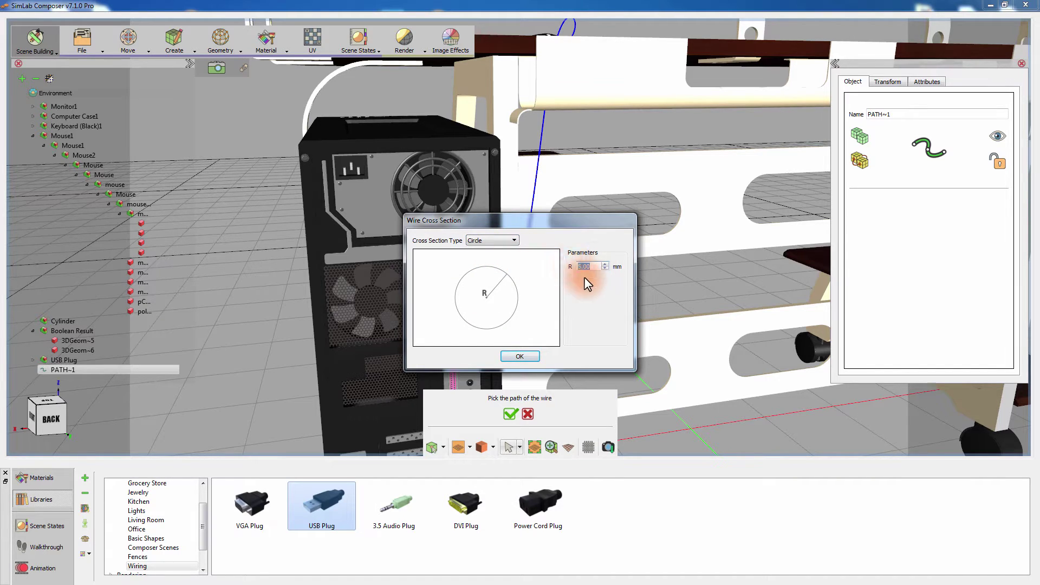
type("2.2")
left_click(546, 325)
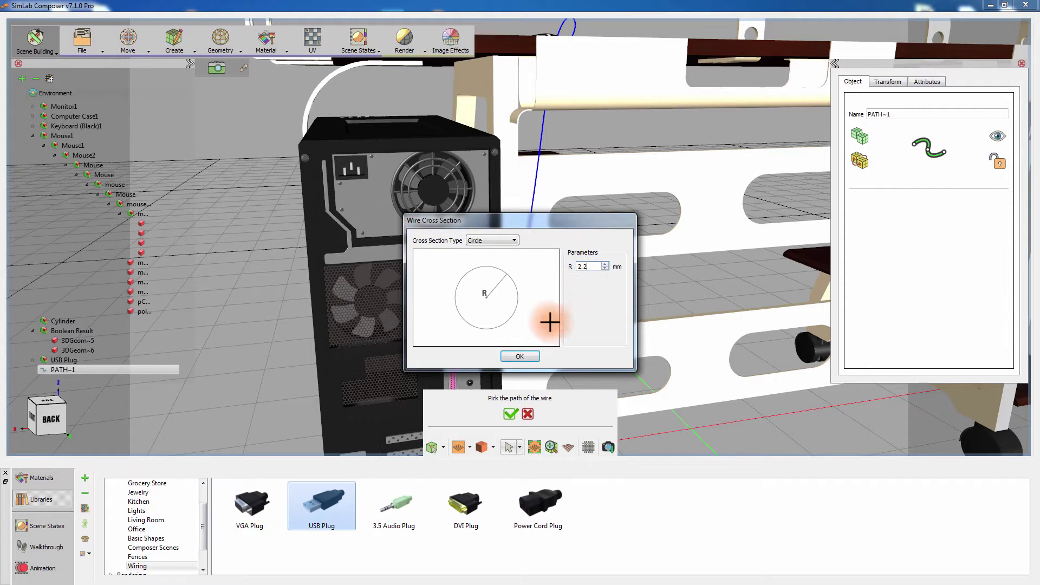
left_click(520, 356)
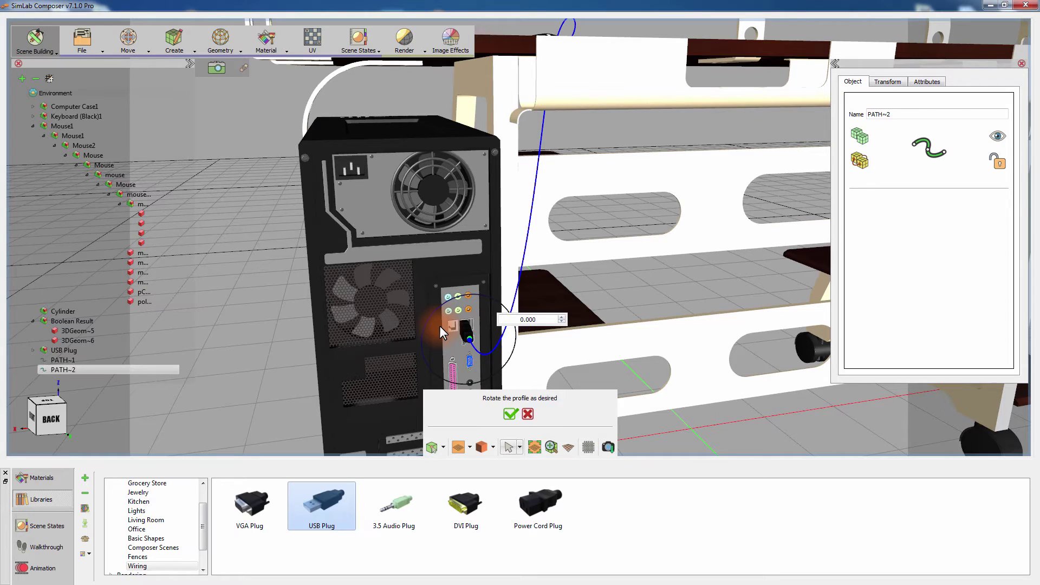
Step: Rotate the wire profile at the USB plug by about -320 degrees and generate the wire
scroll(427, 303, "up", 8)
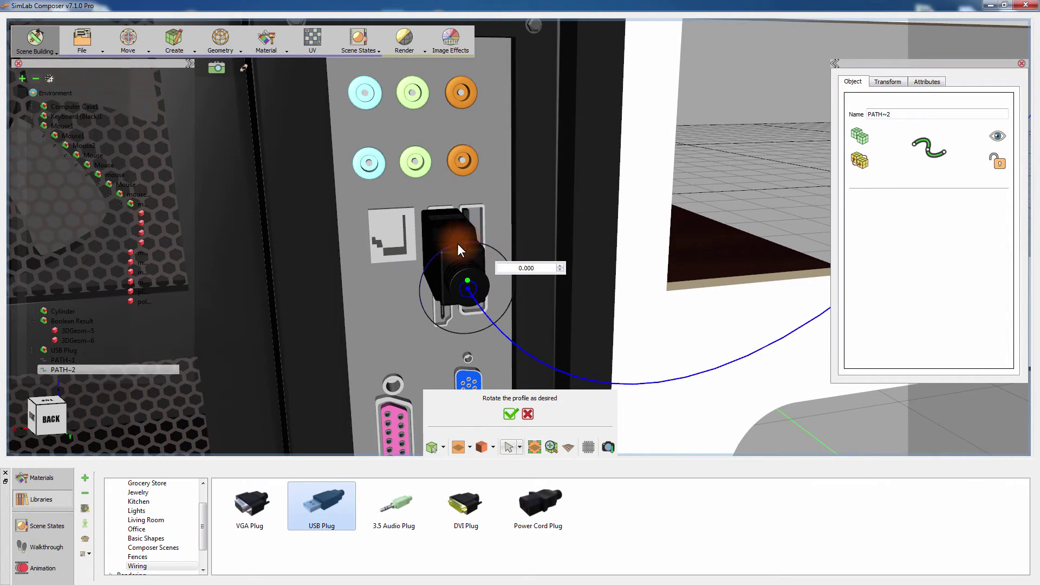
left_click_drag(458, 245, 431, 263)
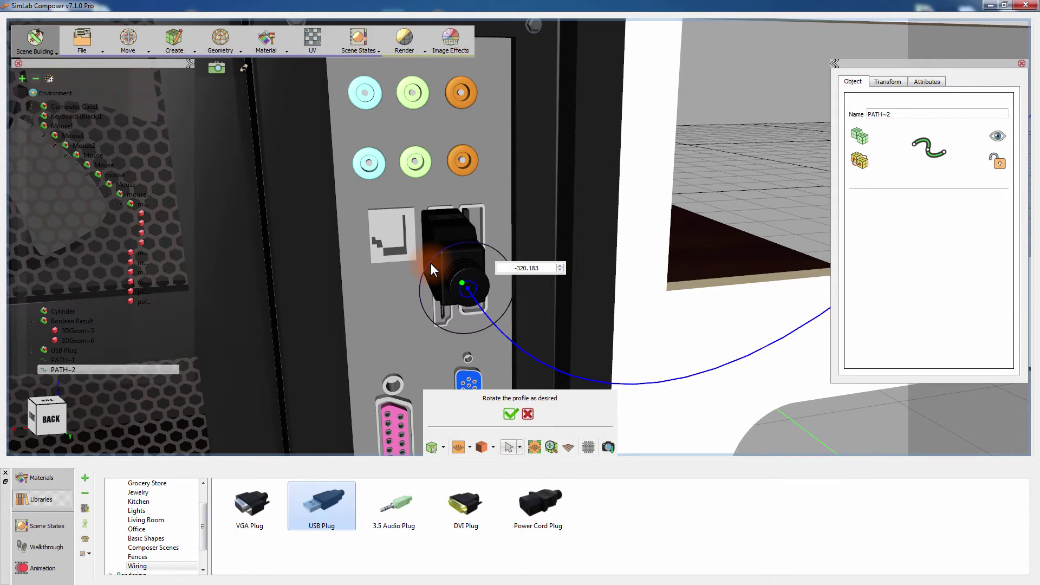
left_click(511, 415)
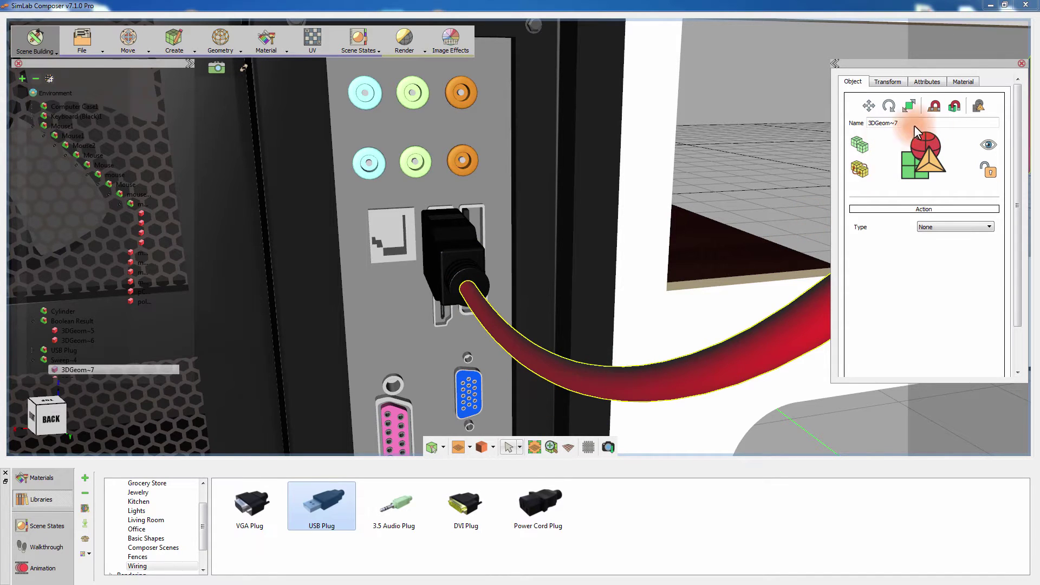
Step: Set the mouse wire's material type to Plastic with a near-black colour of RGB 22, 22, 22 and roughness 0.58
left_click(962, 82)
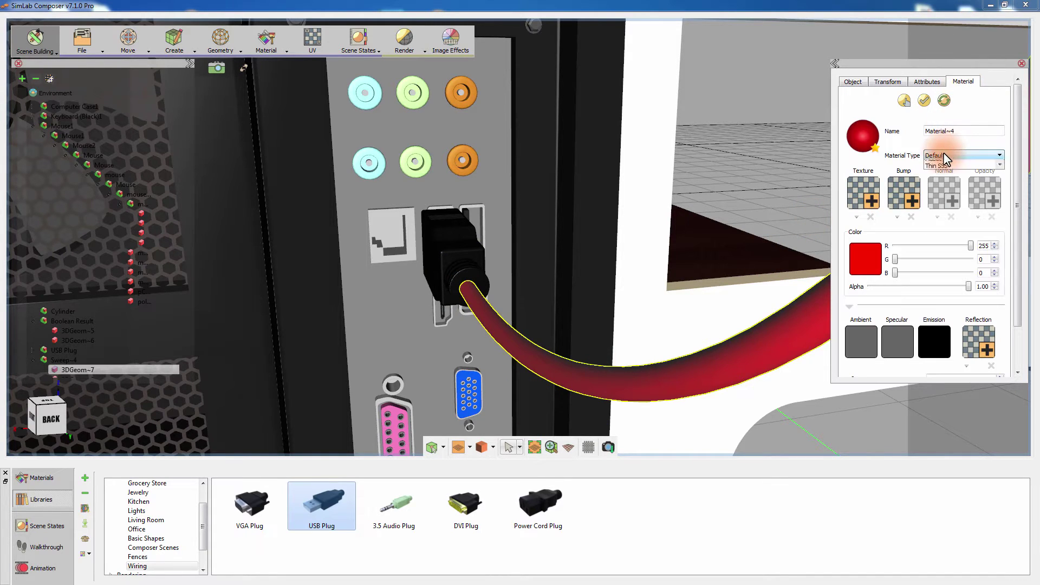
left_click(945, 152)
left_click(938, 219)
left_click(865, 258)
left_click(1023, 224)
left_click(986, 232)
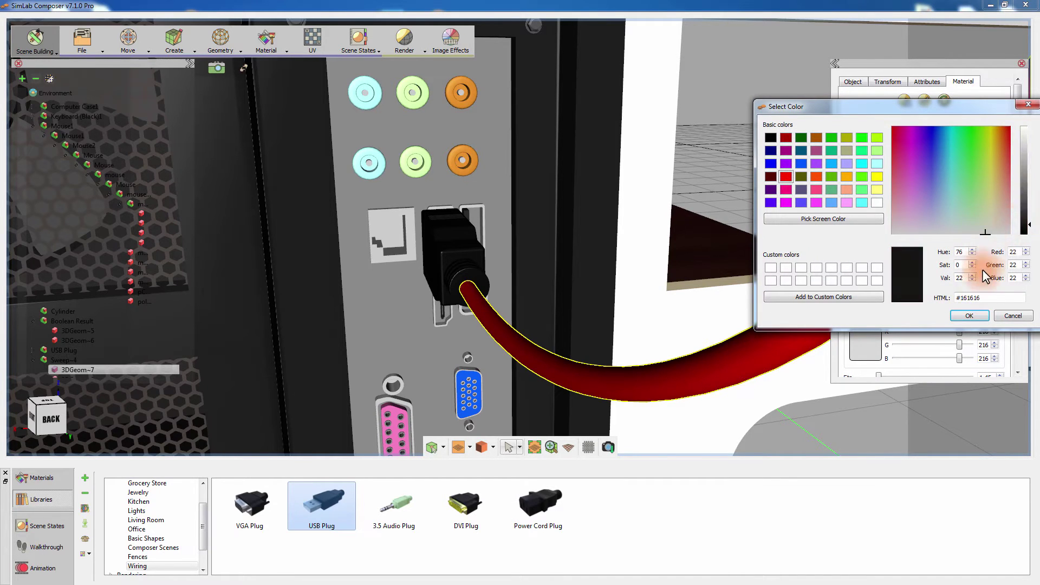
left_click(969, 316)
left_click_drag(1018, 279, 1018, 331)
scroll(664, 242, "down", 3)
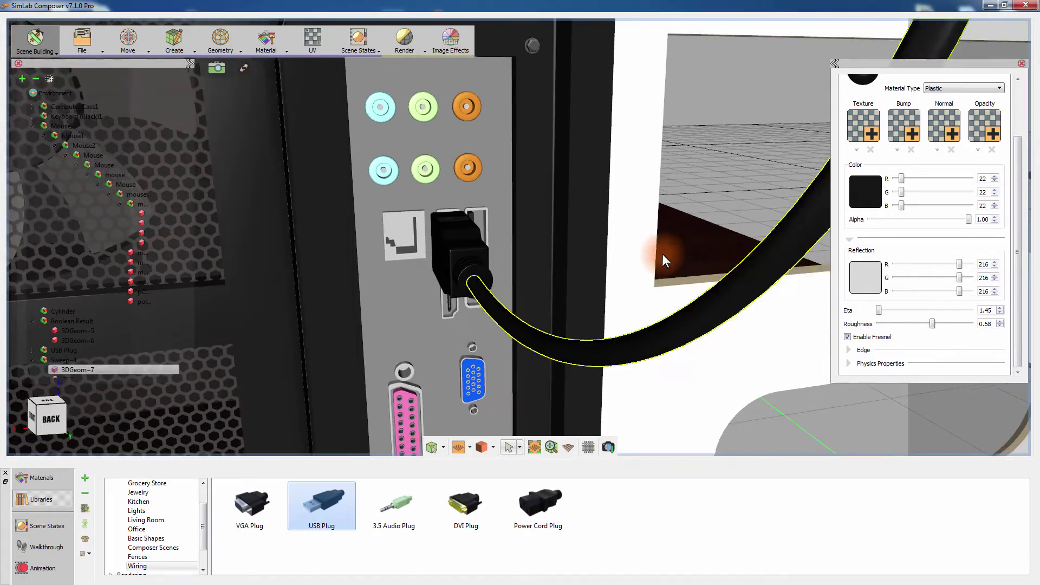
middle_click_drag(674, 122, 580, 271)
scroll(596, 109, "down", 5)
middle_click_drag(596, 109, 590, 255)
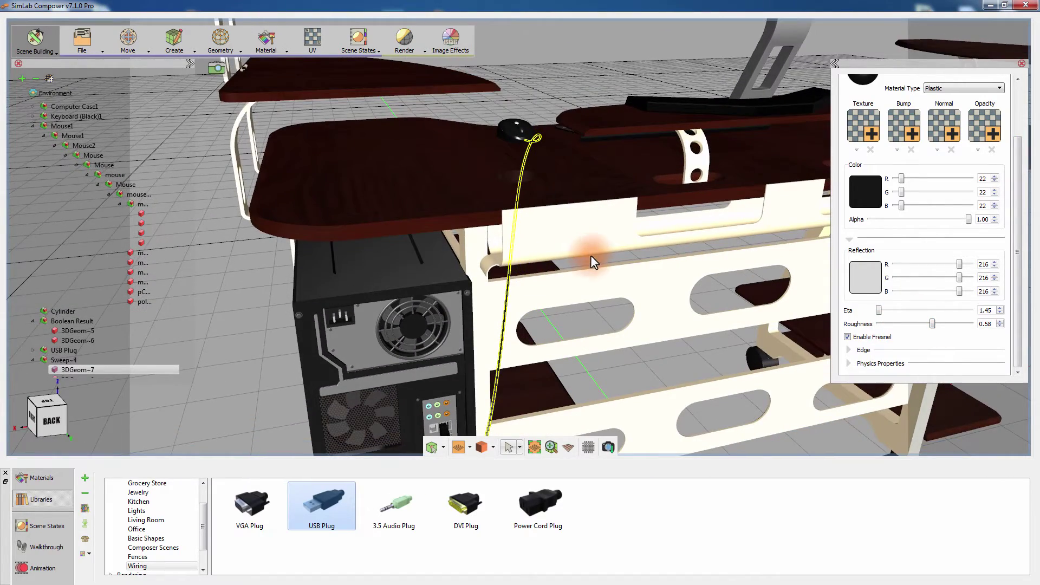
left_click(552, 93)
Step: Insert a VGA Plug from the Wiring library and snap it to the VGA port on the monitor's underside
middle_click_drag(535, 227, 336, 240)
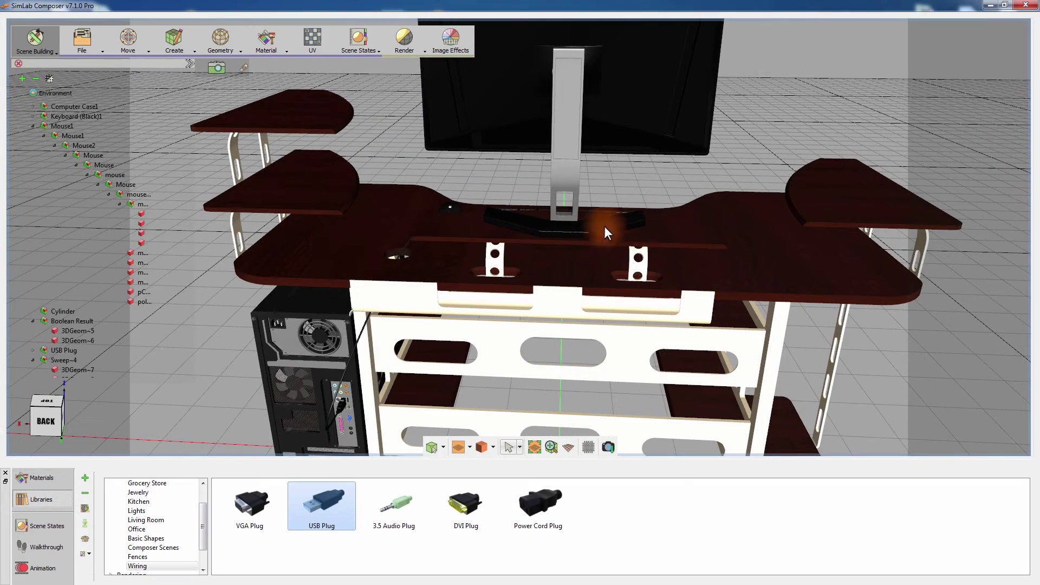
middle_click_drag(671, 204, 394, 208)
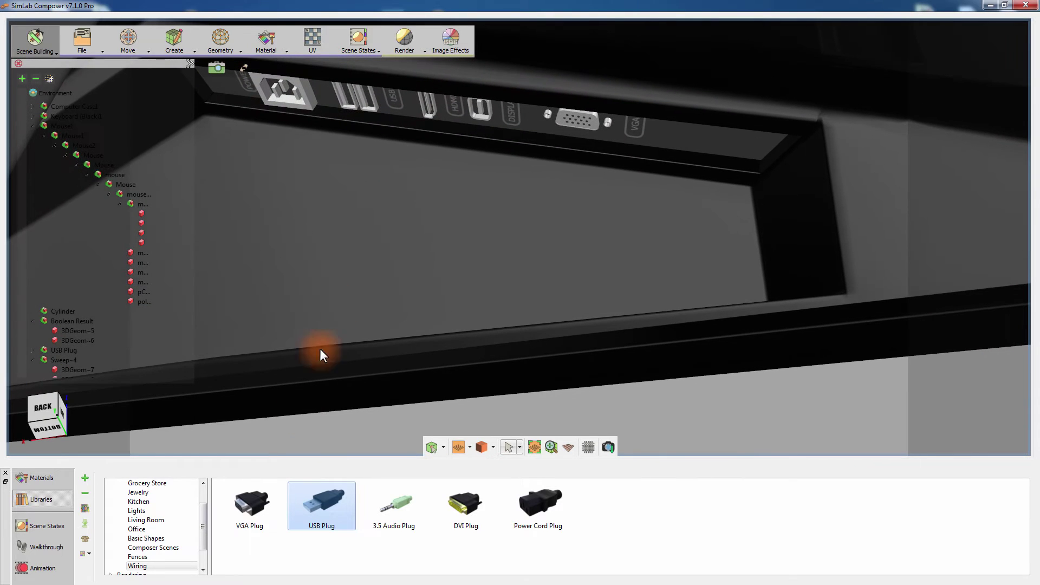
left_click_drag(248, 504, 594, 130)
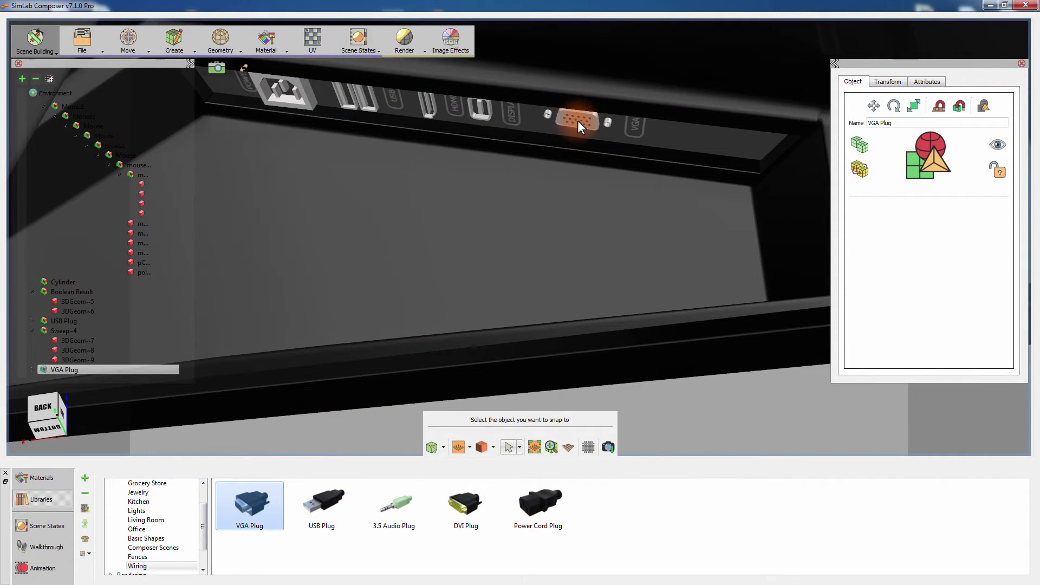
left_click(578, 120)
Step: Move and rotate the VGA plug so that it lines up with the monitor's VGA port
middle_click_drag(668, 98, 641, 217)
left_click_drag(527, 198, 577, 226)
middle_click_drag(588, 244, 514, 198)
left_click_drag(486, 194, 482, 214)
left_click_drag(535, 173, 551, 174)
middle_click_drag(552, 174, 454, 174)
left_click_drag(437, 142, 447, 146)
middle_click_drag(346, 190, 528, 383)
left_click_drag(543, 336, 546, 339)
Step: Insert a second VGA Plug from the library and snap it to the blue VGA port on the computer case
scroll(546, 338, "down", 3)
middle_click_drag(387, 334, 504, 328)
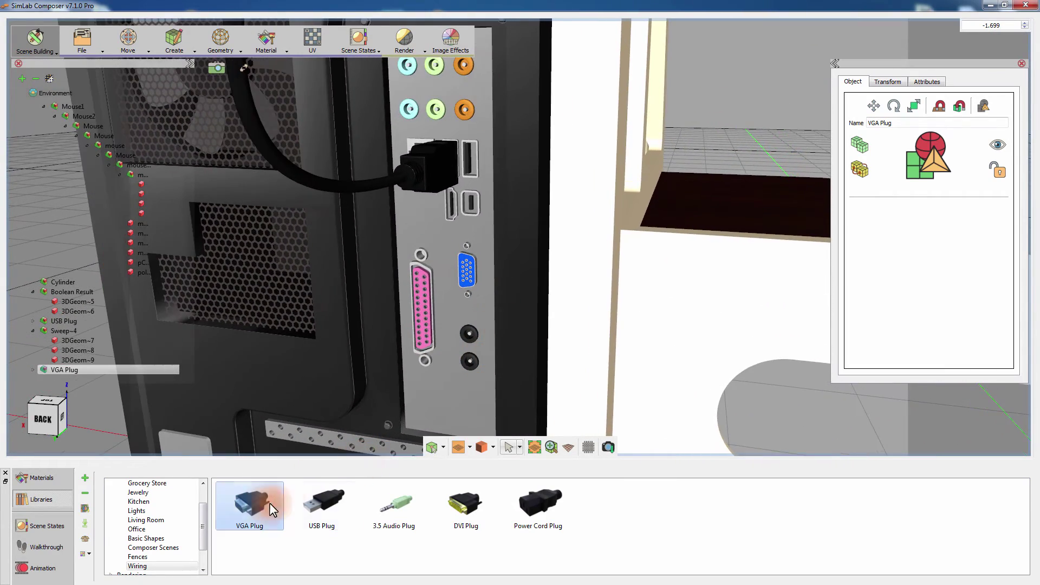
left_click_drag(249, 503, 401, 310)
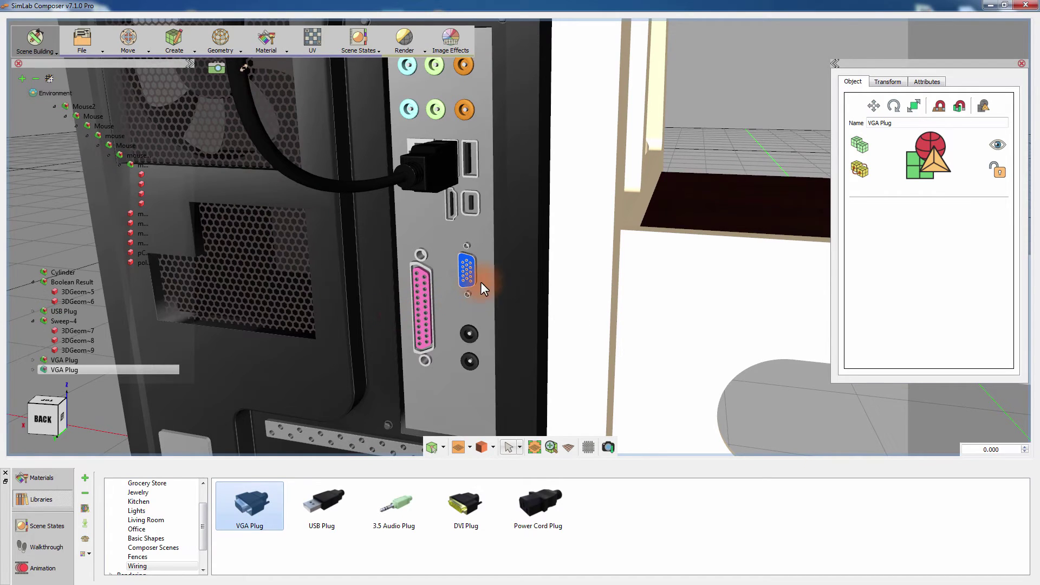
left_click(466, 277)
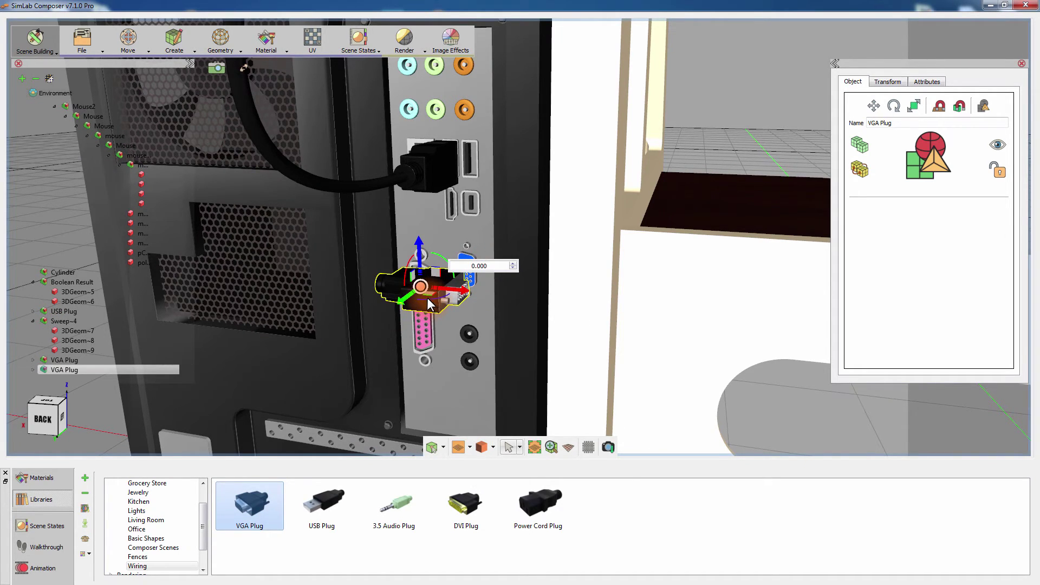
Step: Rotate and shift the second VGA plug so that it sits in the case's blue VGA port
left_click_drag(427, 297, 494, 295)
left_click_drag(447, 241, 448, 239)
scroll(395, 348, "up", 2)
middle_click_drag(395, 347, 413, 310)
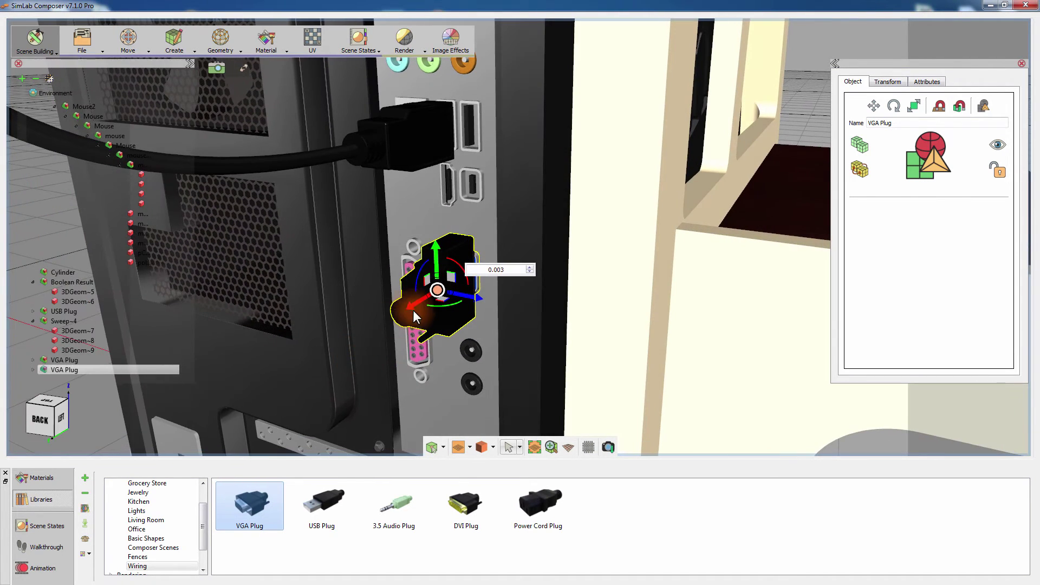
left_click_drag(413, 306, 412, 303)
left_click_drag(477, 297, 480, 298)
middle_click_drag(498, 336, 406, 284)
middle_click_drag(335, 333, 543, 291)
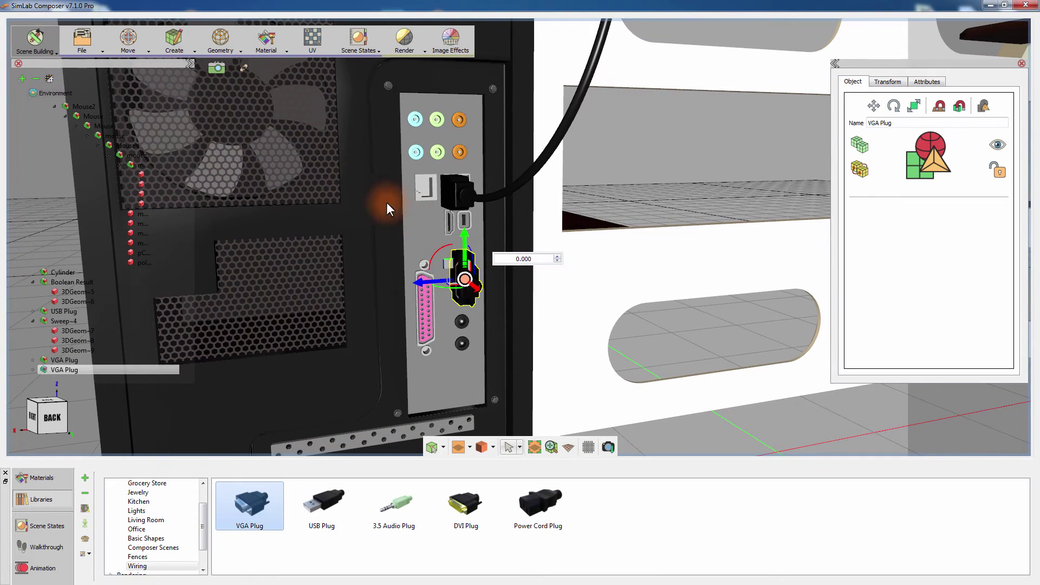
Step: Start a composite path with its points picked in 3D and spline segments
left_click(176, 47)
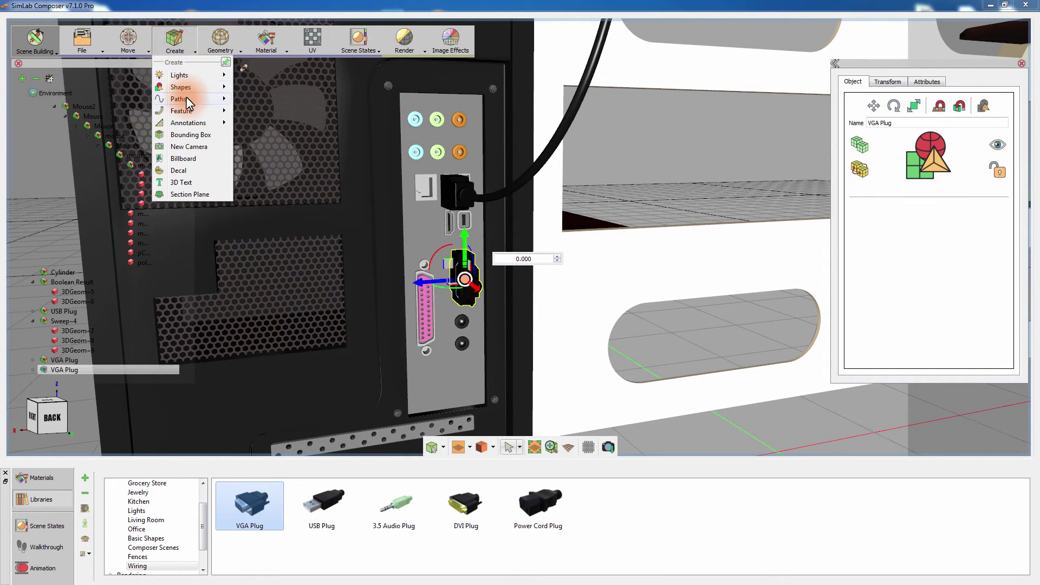
mouse_move(187, 99)
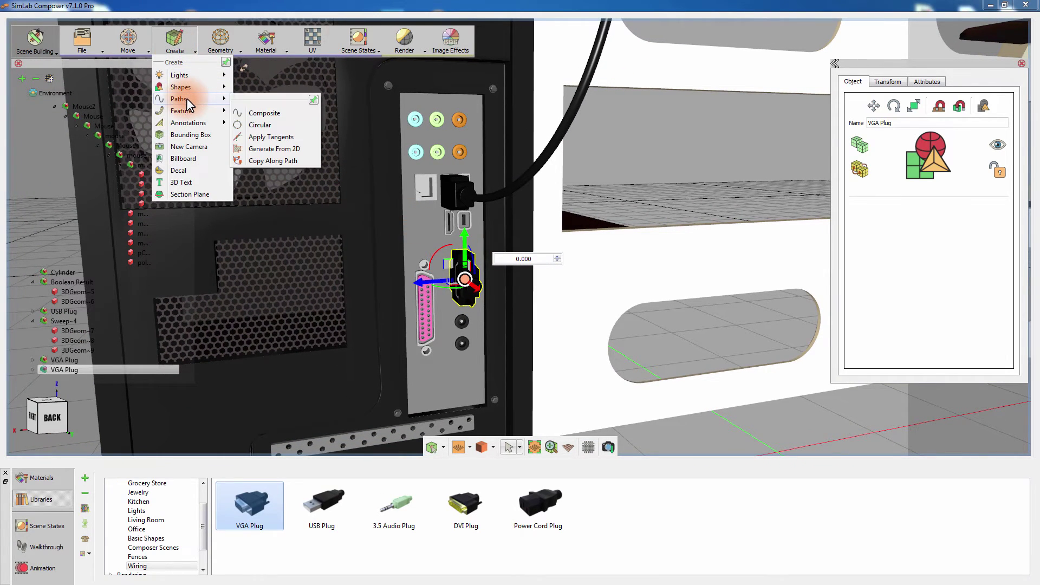
left_click(264, 113)
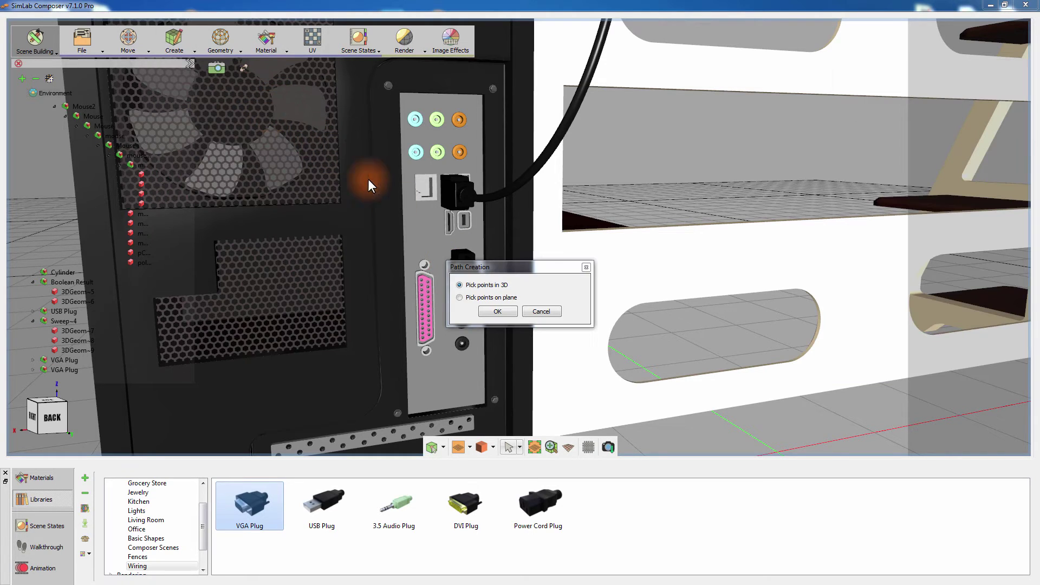
left_click(497, 311)
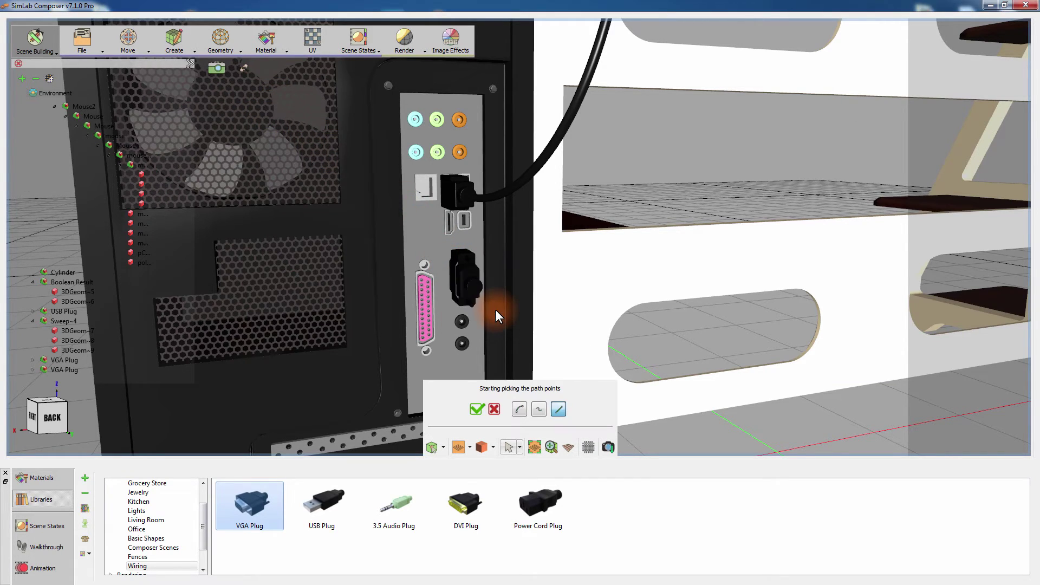
left_click(538, 408)
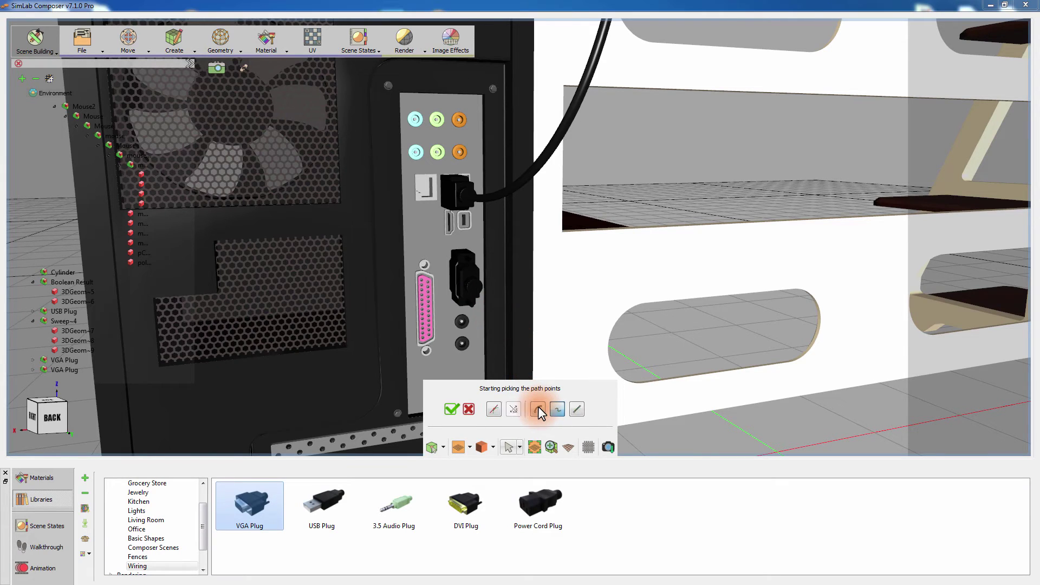
left_click(495, 411)
Step: Draw the spline path from the case's VGA plug to the monitor's VGA plug and accept it
middle_click_drag(485, 289, 496, 251)
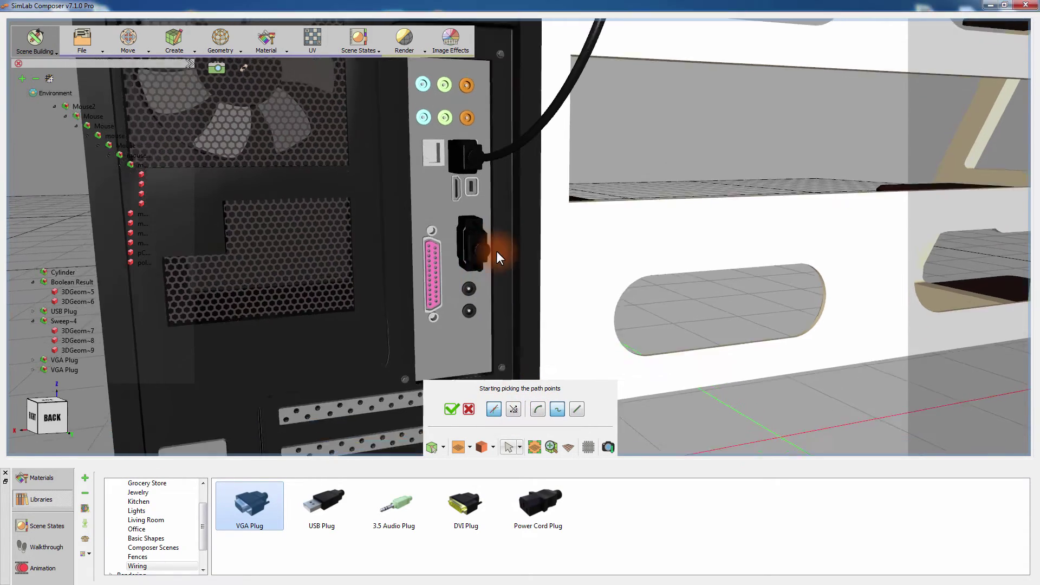
scroll(493, 288, "up", 3)
scroll(483, 285, "up", 1)
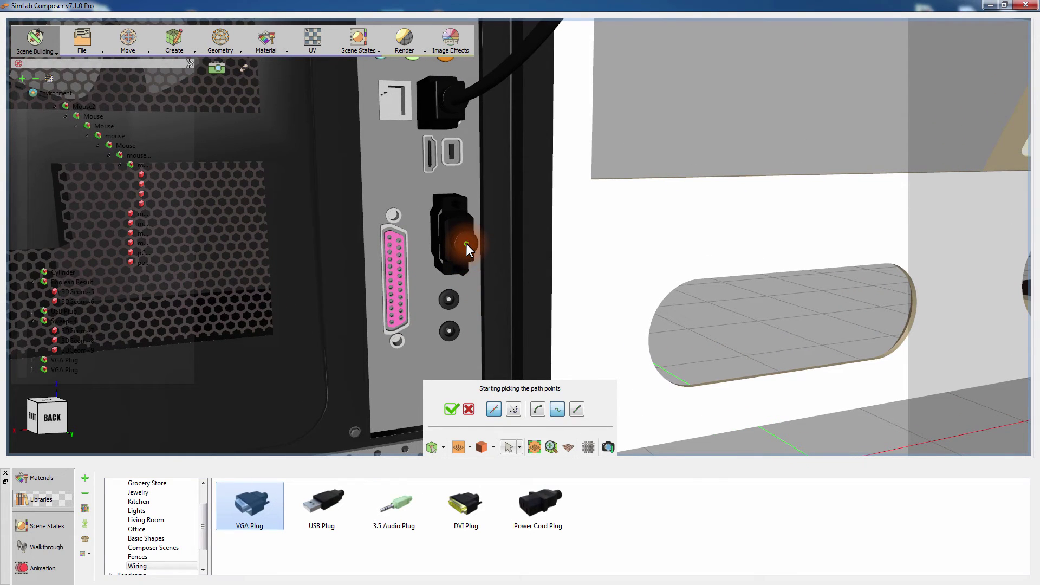
left_click(493, 411)
scroll(643, 223, "down", 3)
middle_click_drag(433, 151, 177, 360)
scroll(505, 270, "down", 1)
middle_click_drag(555, 241, 513, 112)
scroll(575, 189, "up", 3)
left_click(493, 407)
left_click(499, 100)
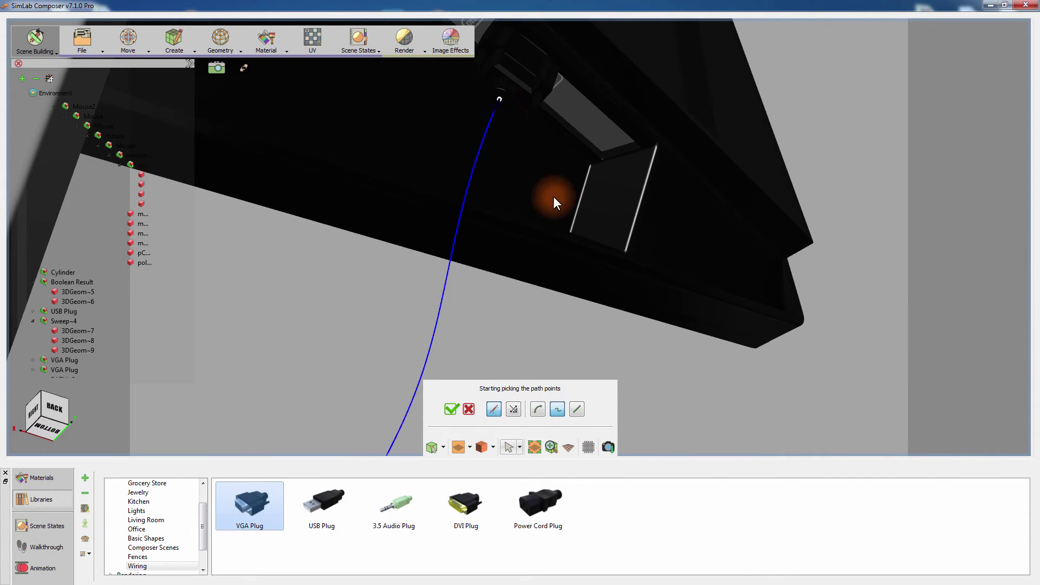
middle_click_drag(551, 196, 479, 366)
left_click(454, 407)
Step: Move the VGA spline path's middle control point at the desk's rear edge to about X 0.038, Y 0.490, Z 0.890
scroll(505, 194, "down", 4)
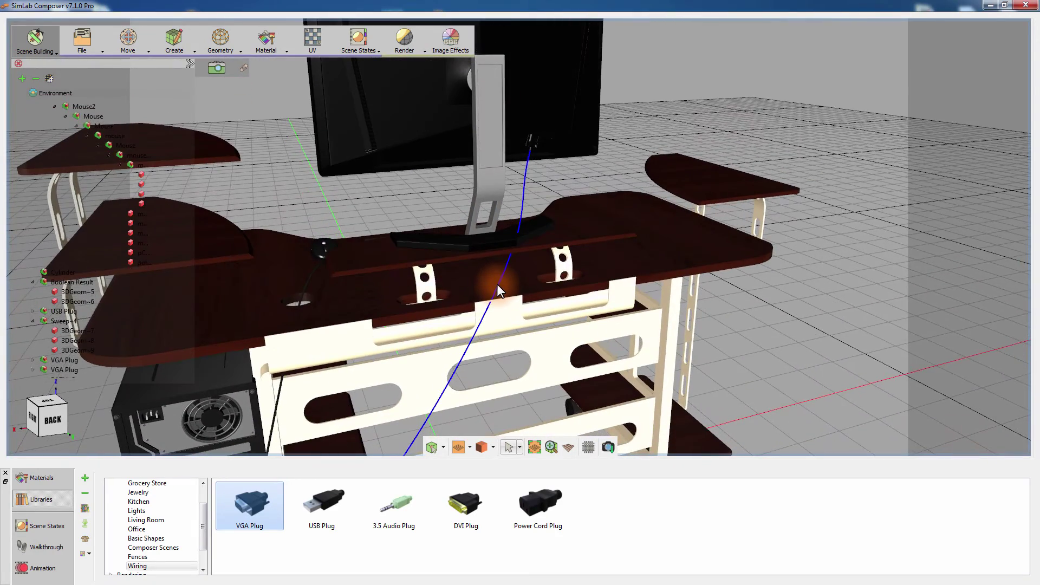
left_click(489, 305)
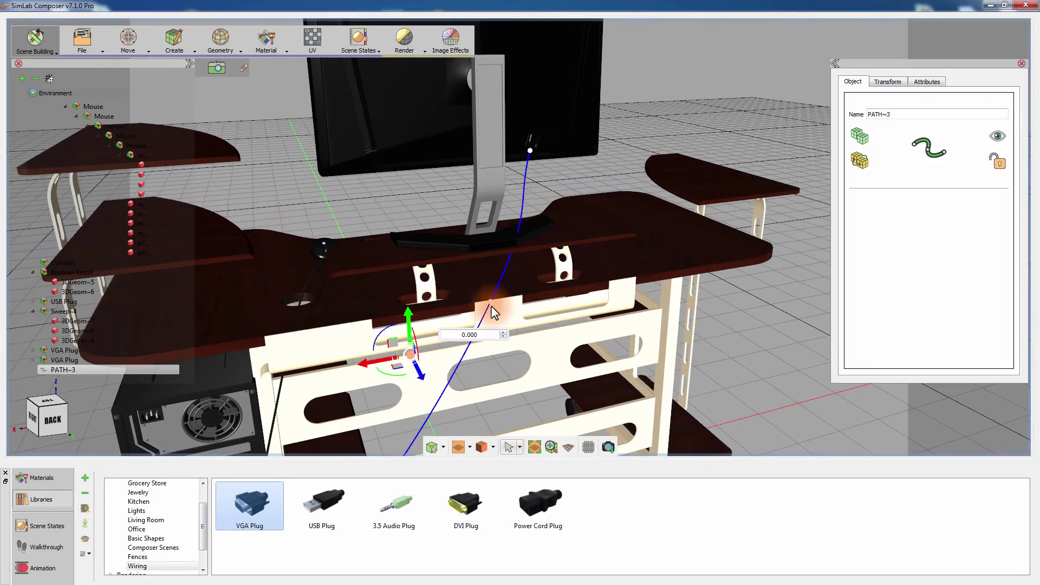
double_click(490, 306)
left_click_drag(535, 349, 528, 294)
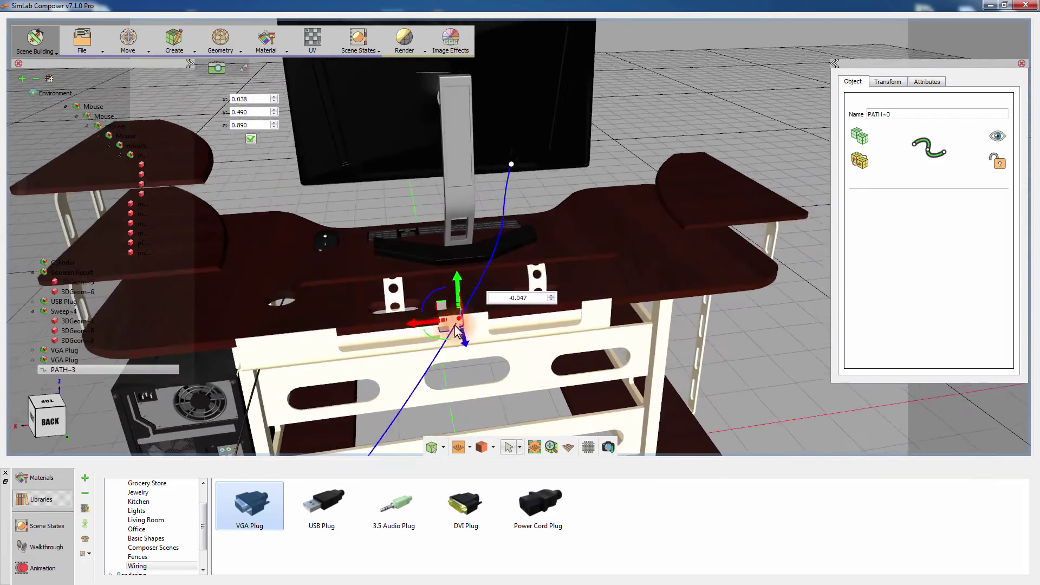
middle_click_drag(433, 327, 852, 299)
left_click_drag(855, 305, 373, 196)
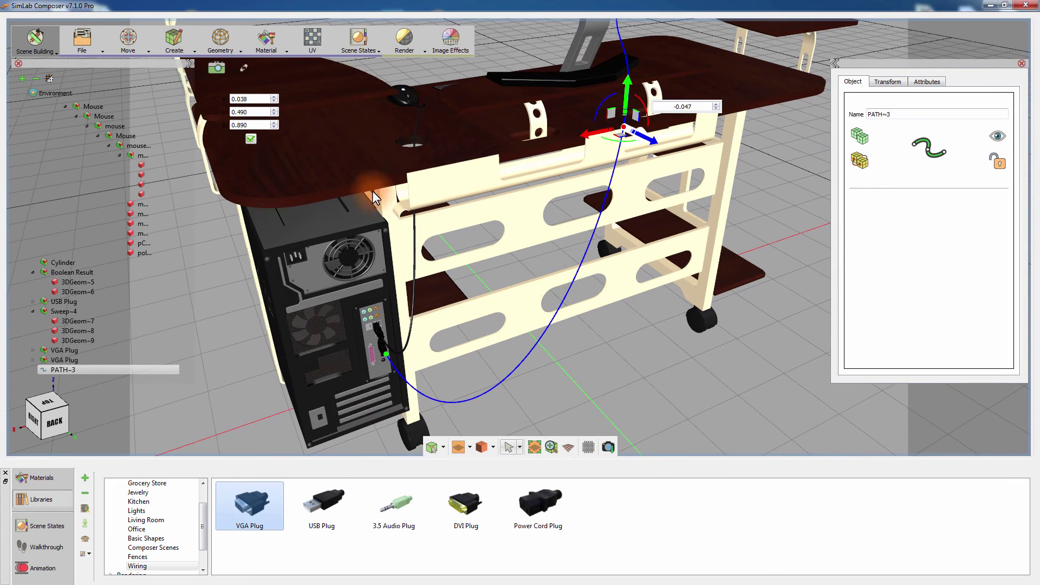
Step: Start a Wire feature using the spline path between the two VGA plugs as its path
left_click(182, 46)
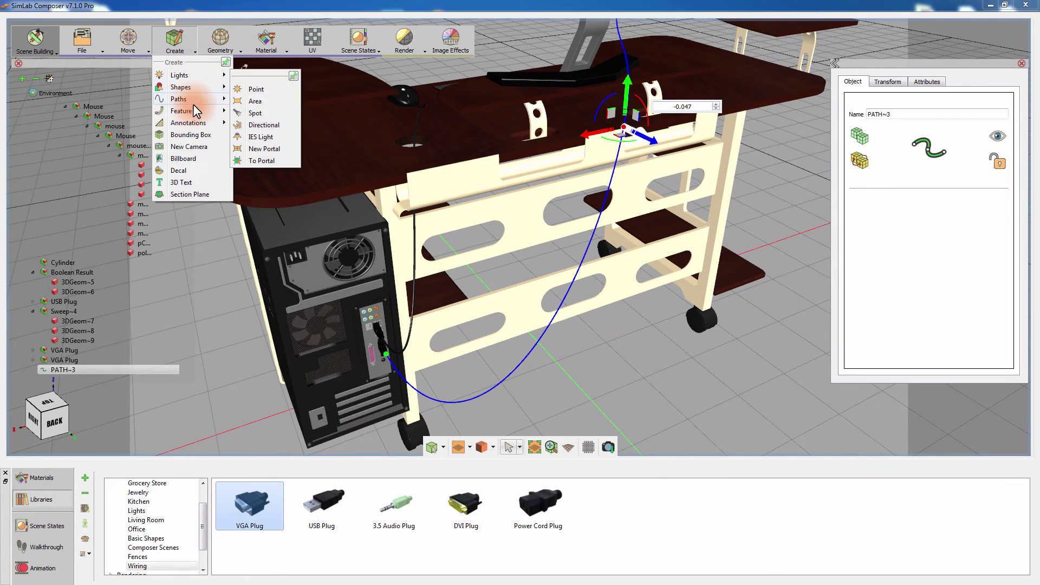
mouse_move(194, 112)
left_click(255, 149)
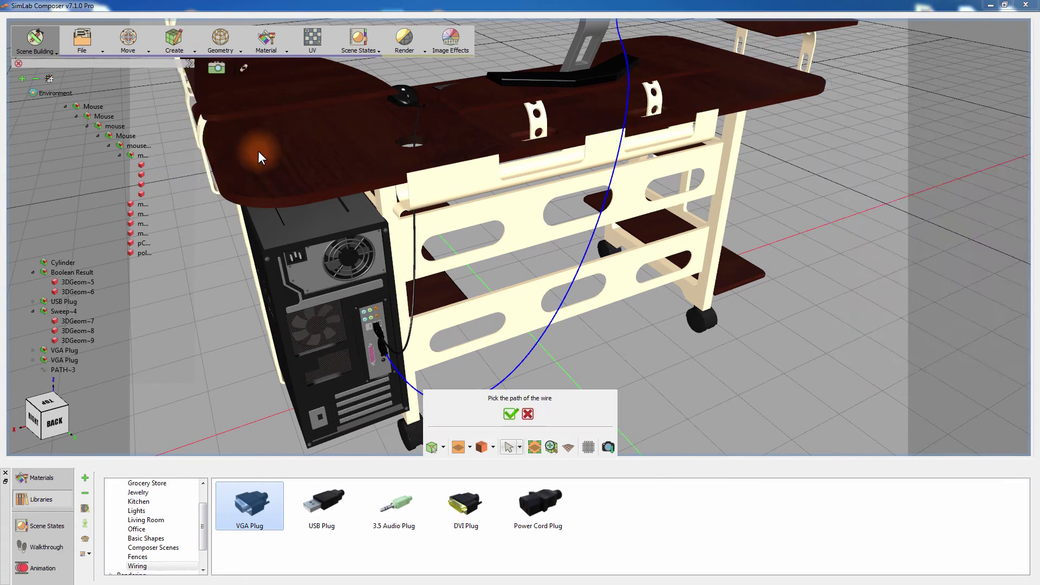
left_click(515, 367)
left_click(510, 414)
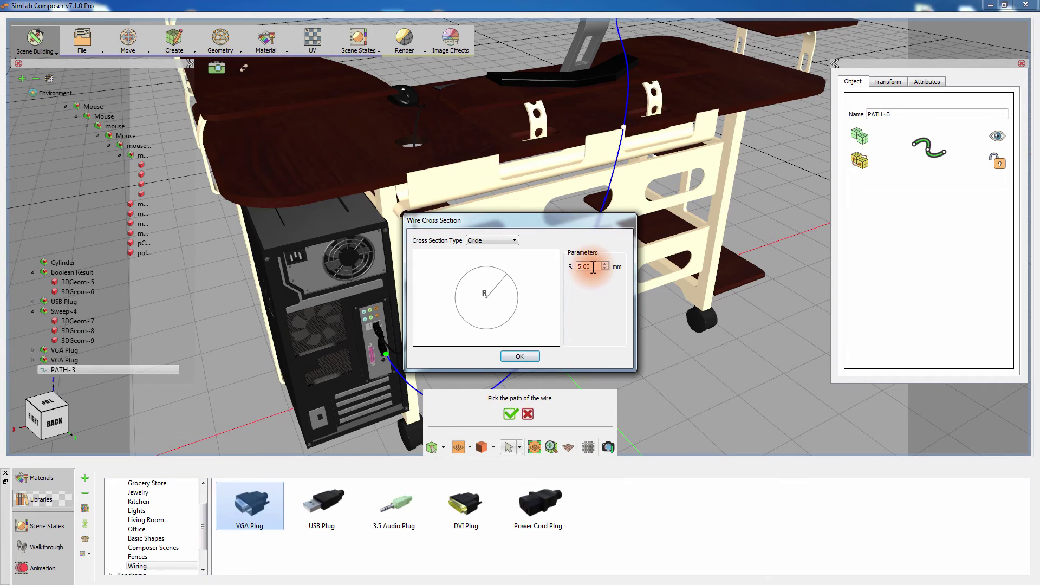
Step: Set the radius of the VGA wire's circular cross section to 3 mm and generate the wire
left_click_drag(593, 267, 574, 270)
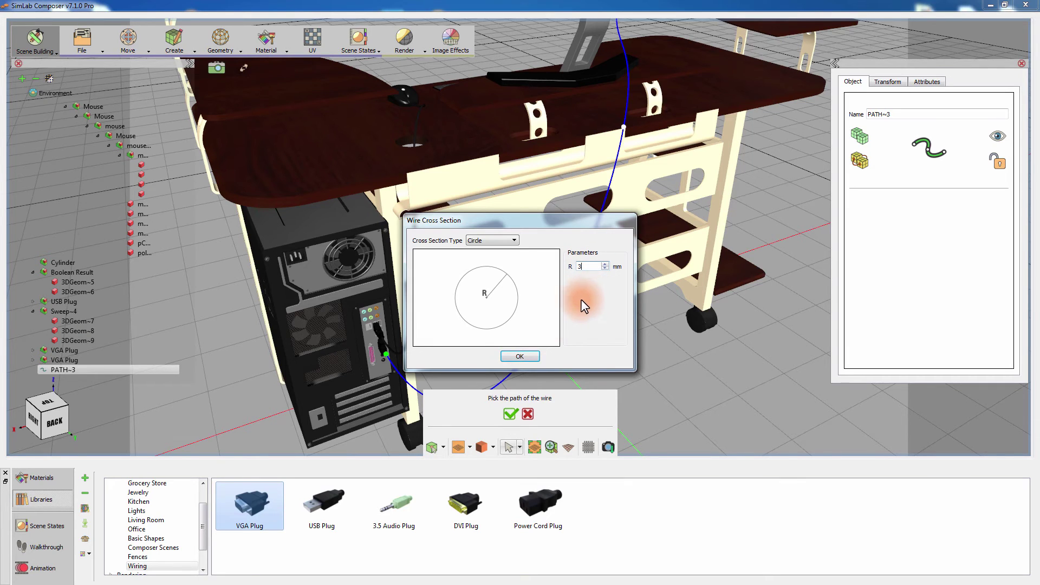
left_click(519, 356)
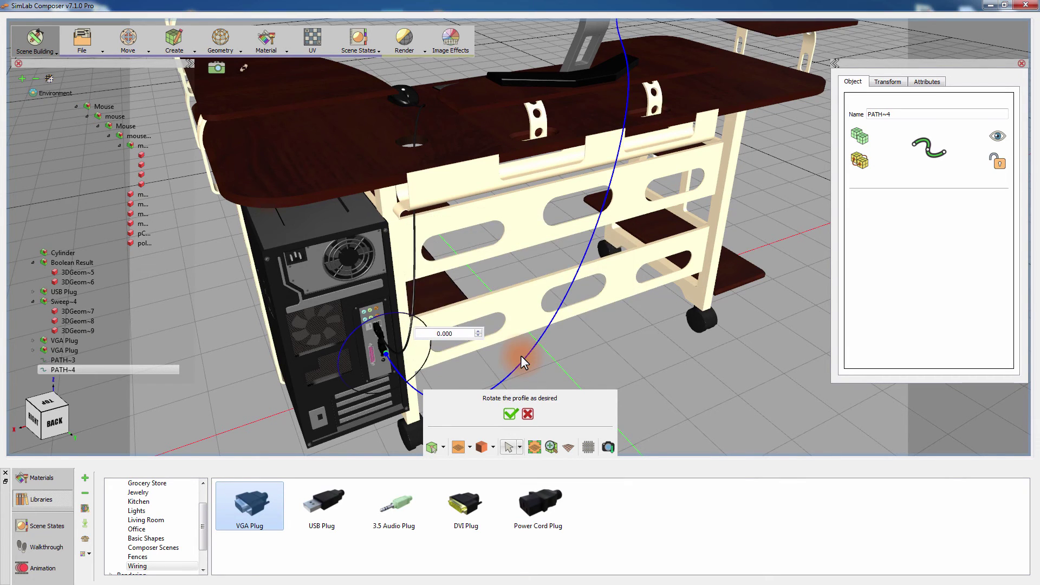
left_click(510, 414)
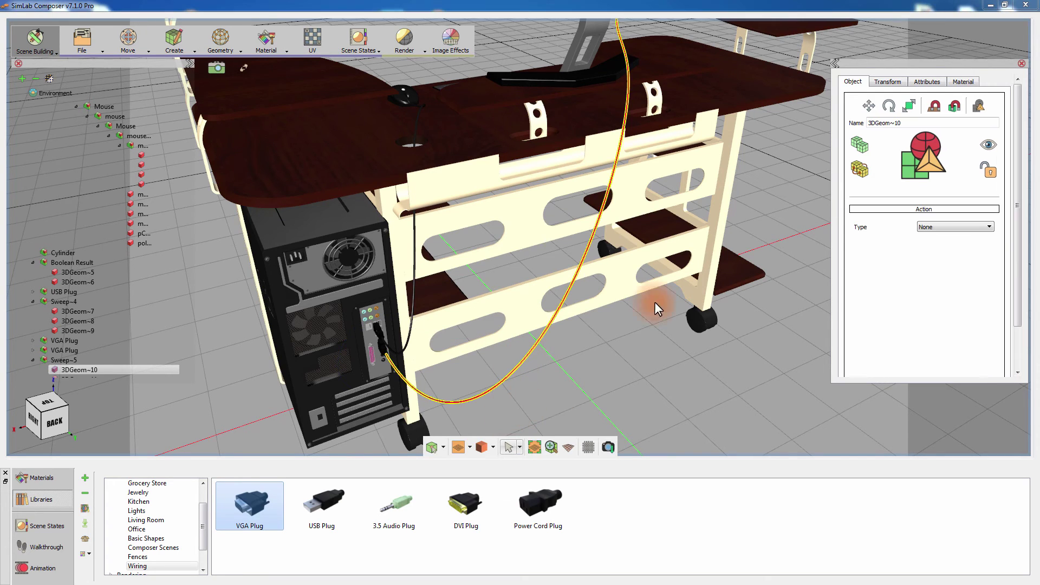
Step: Set the VGA wire's material type to Plastic with a near-black colour of RGB 21, 21, 21
left_click(964, 83)
left_click(942, 153)
left_click(930, 203)
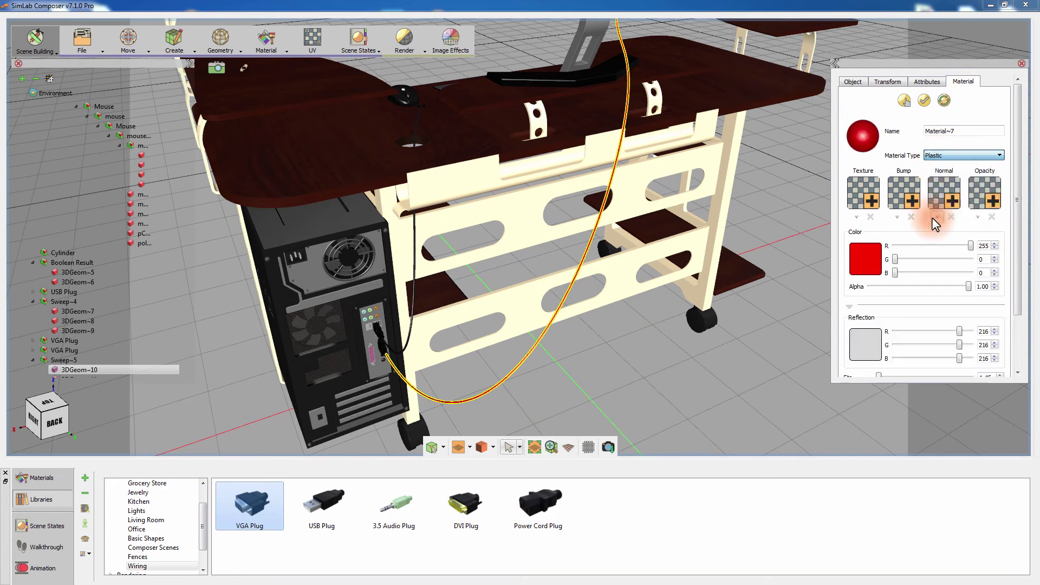
left_click(875, 254)
left_click(1021, 223)
left_click(994, 226)
left_click(968, 313)
scroll(1013, 252, "down", 3)
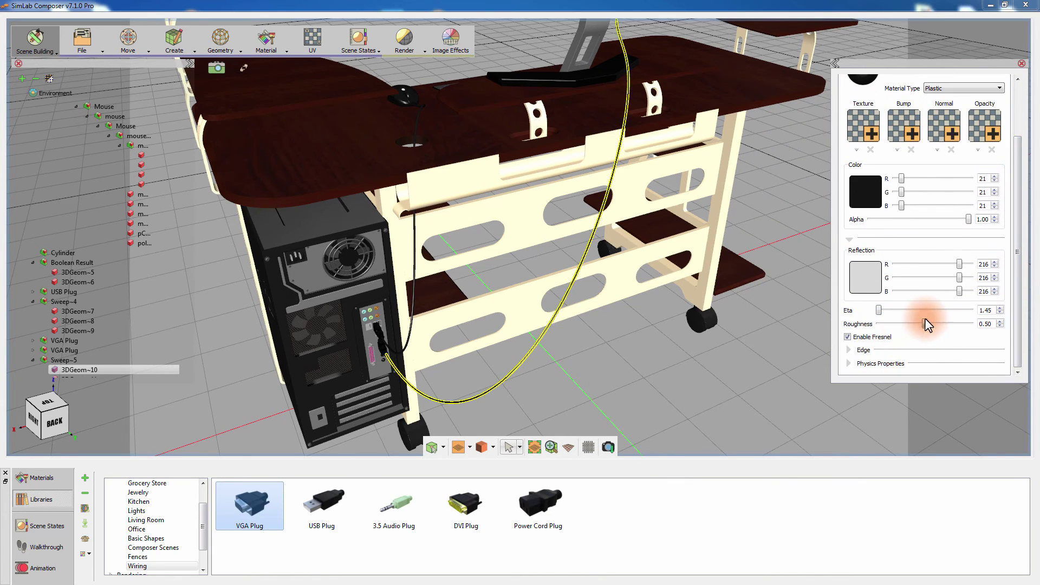
left_click(610, 356)
Step: Examine the two cable runs behind the desk and the whole workstation from the front in the rendered view
middle_click_drag(610, 356, 574, 312)
scroll(574, 312, "down", 2)
middle_click_drag(636, 277, 638, 269)
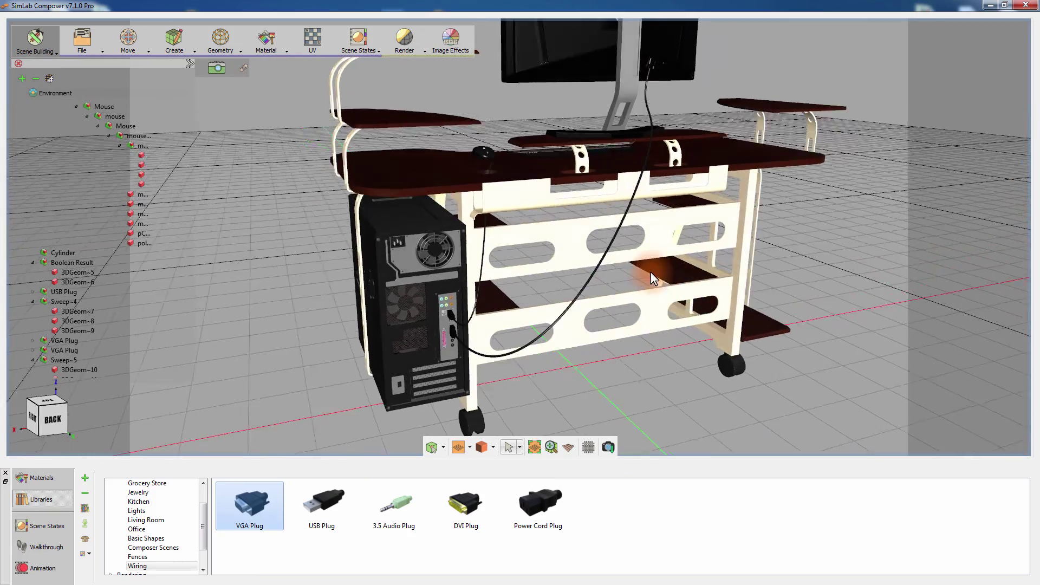
left_click_drag(638, 269, 668, 292)
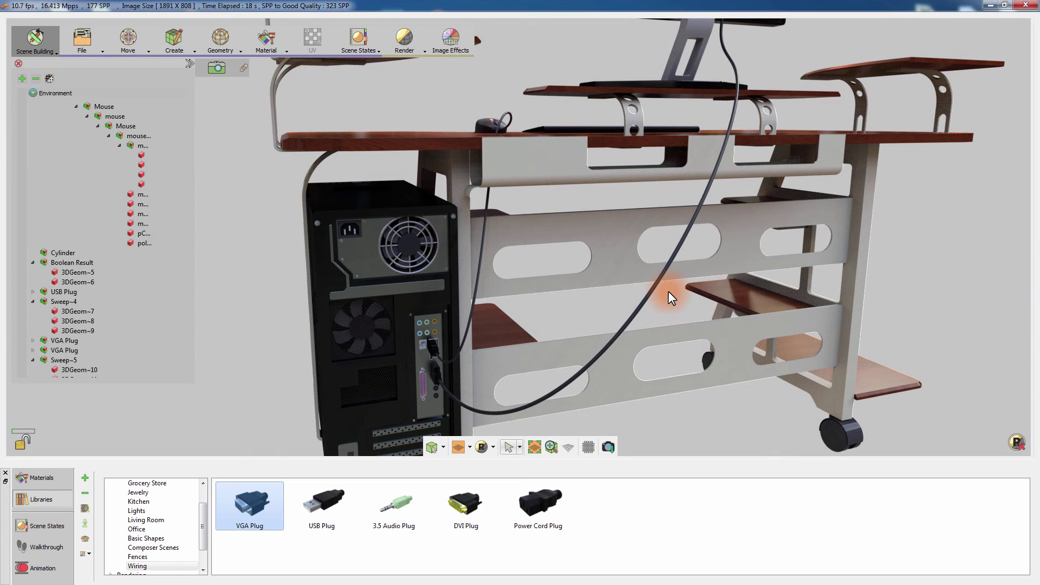
left_click_drag(307, 259, 488, 239)
scroll(316, 291, "down", 5)
left_click_drag(316, 292, 679, 318)
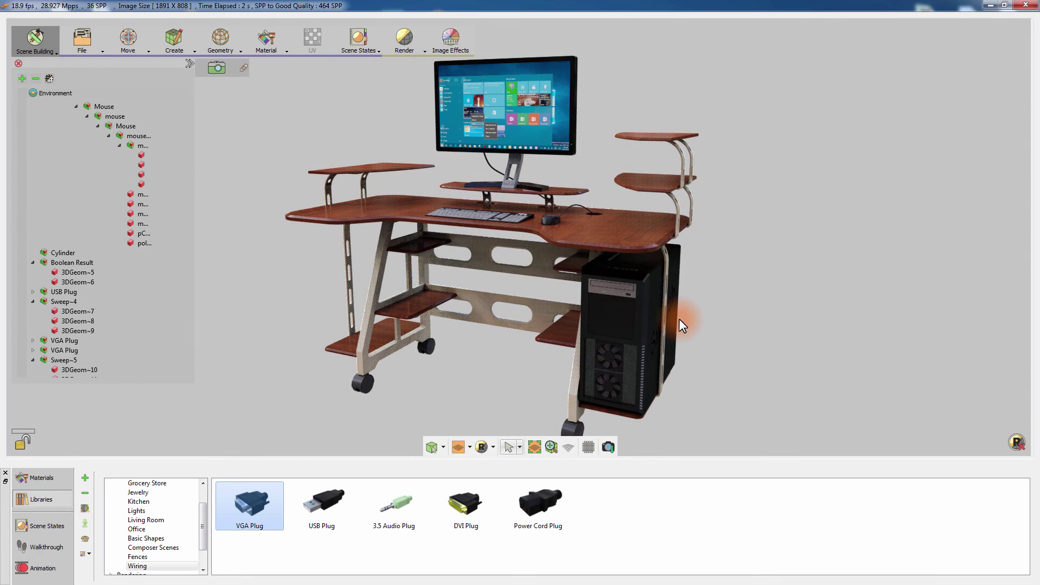